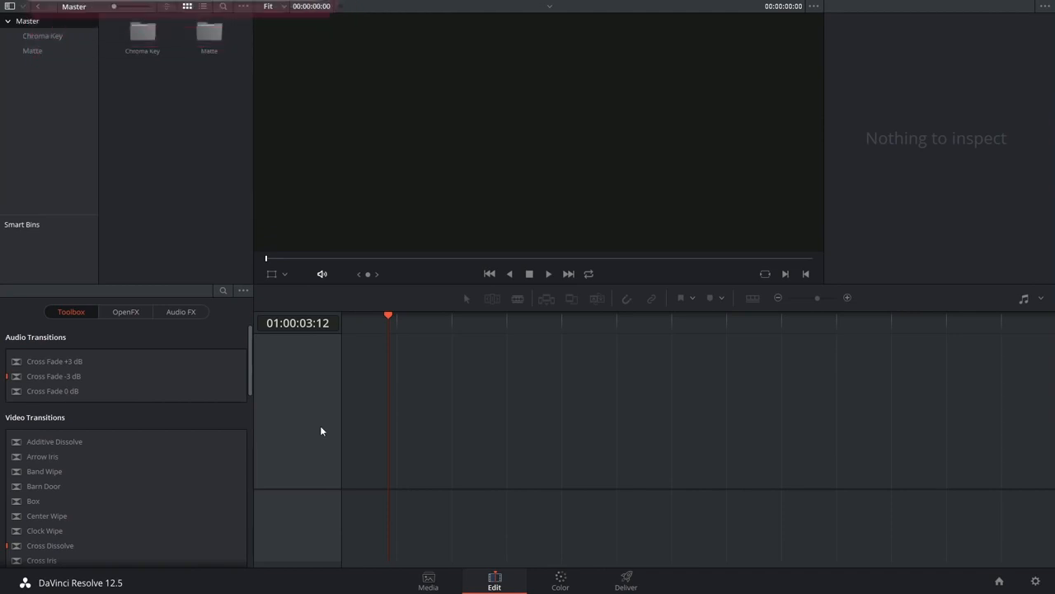
From the Matte bin, place the astronaut clip on Video 1 and the television clip on Video 2 above it
double_click(207, 33)
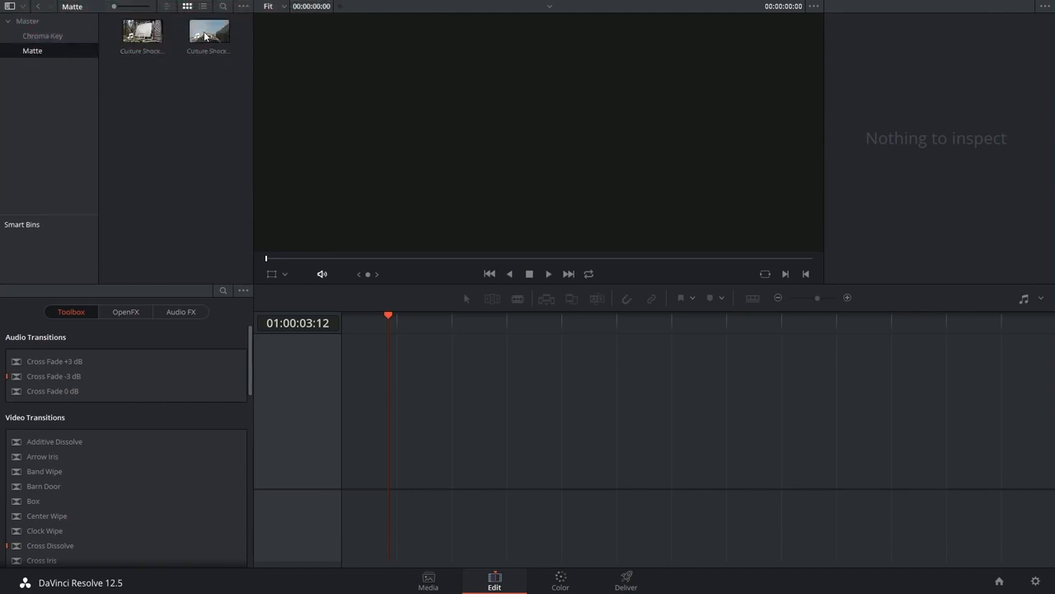
drag(205, 36, 327, 373)
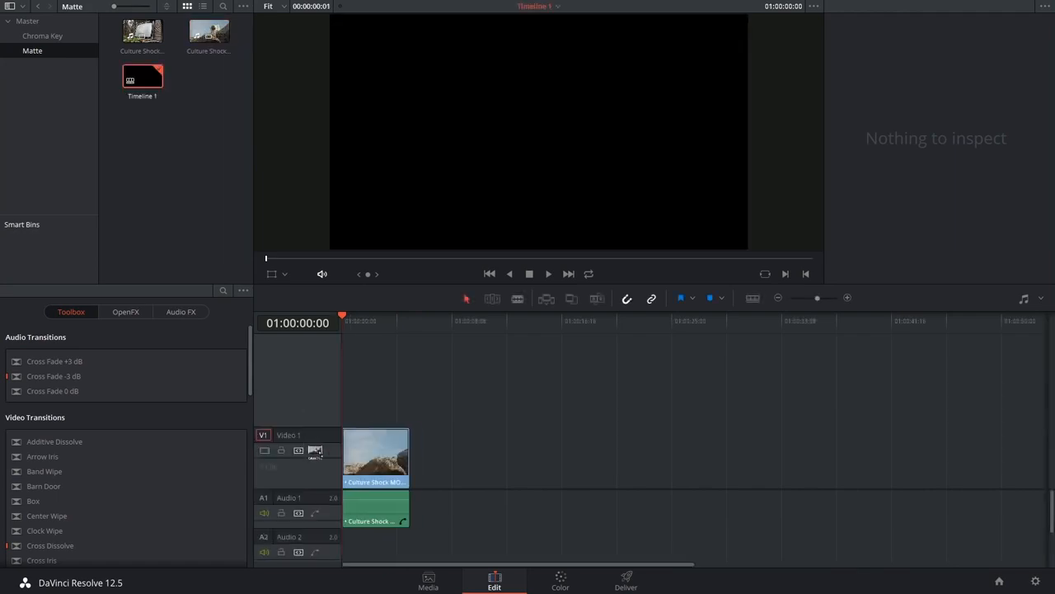
drag(141, 33, 341, 392)
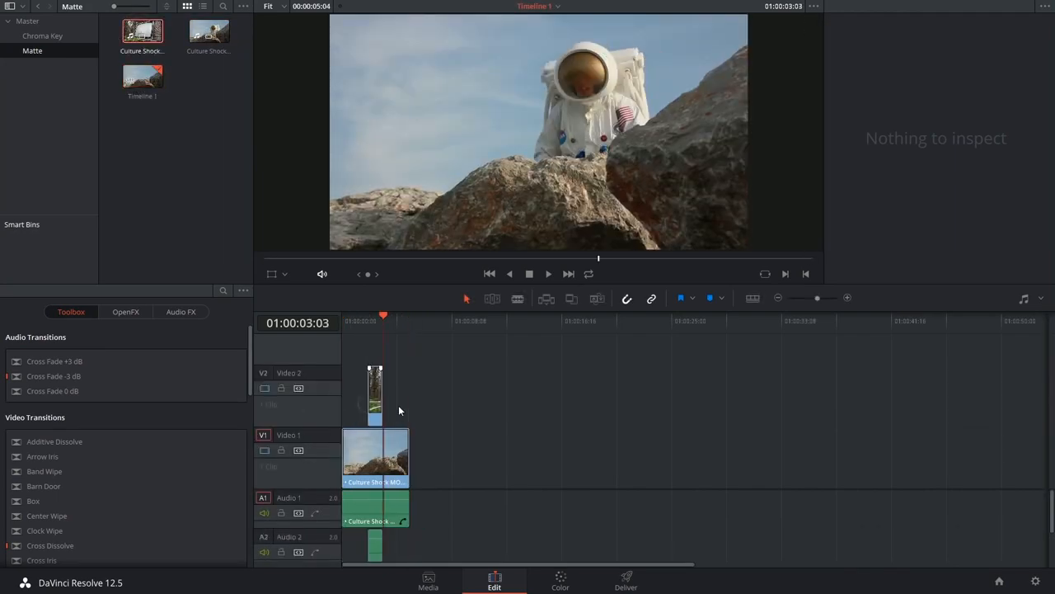
click(379, 320)
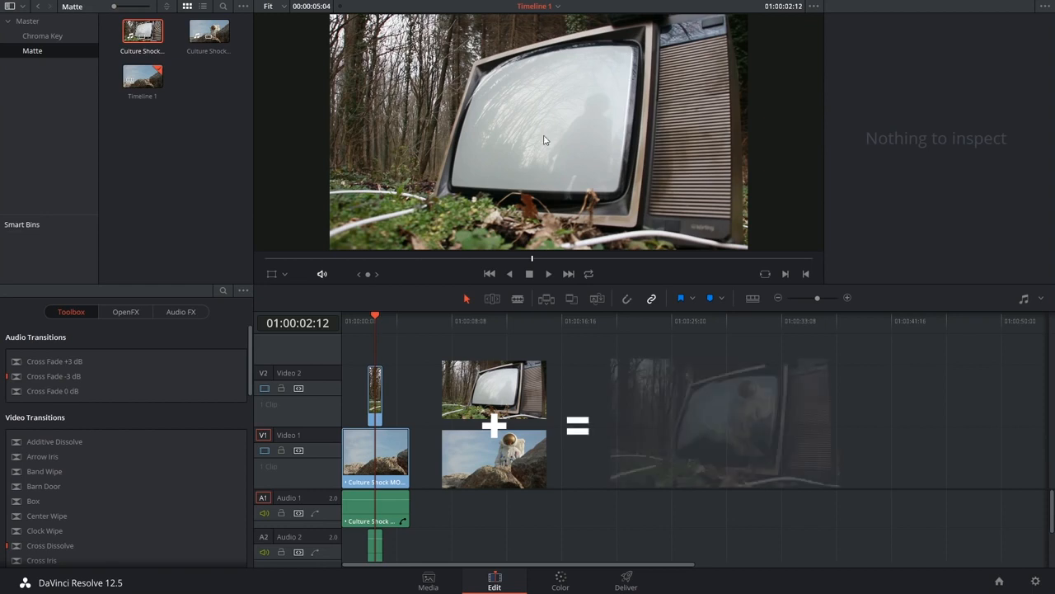
On the Color page, draw a closed curve window tracing the television's glass screen on node 01
click(561, 582)
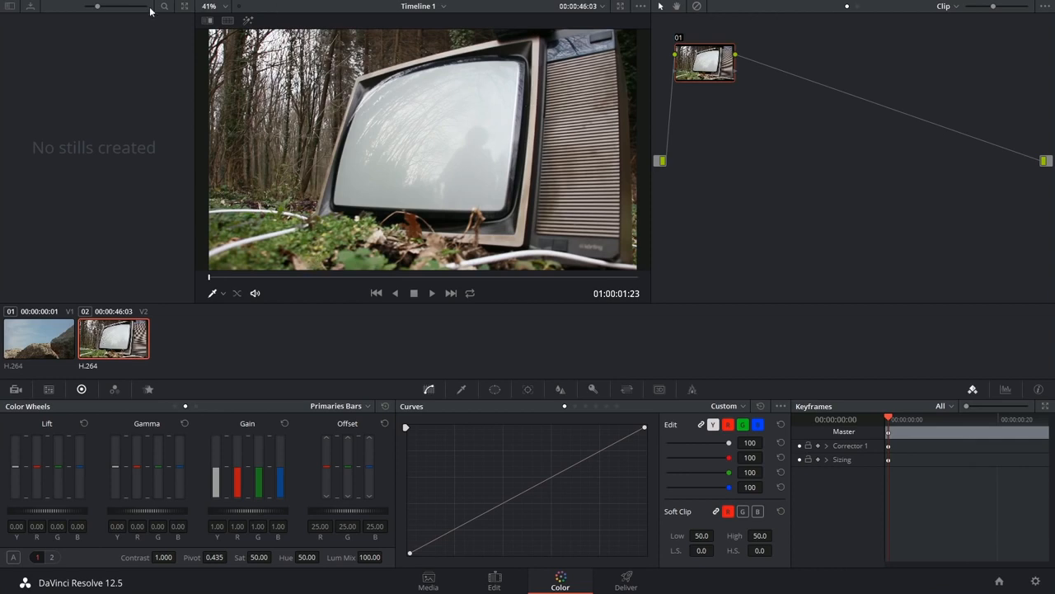
click(495, 389)
click(420, 523)
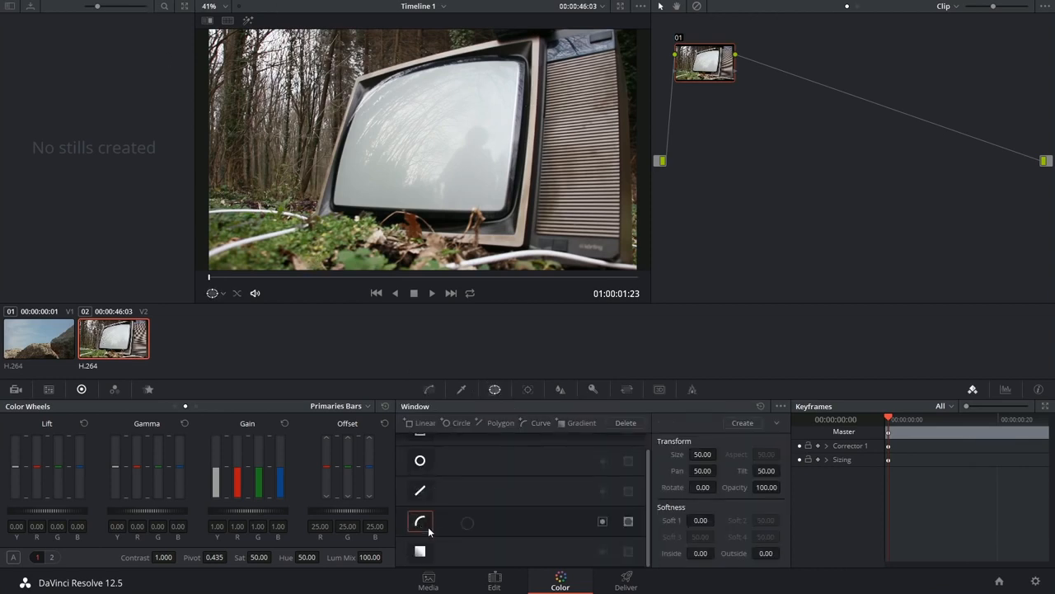
scroll(330, 115, up, 5)
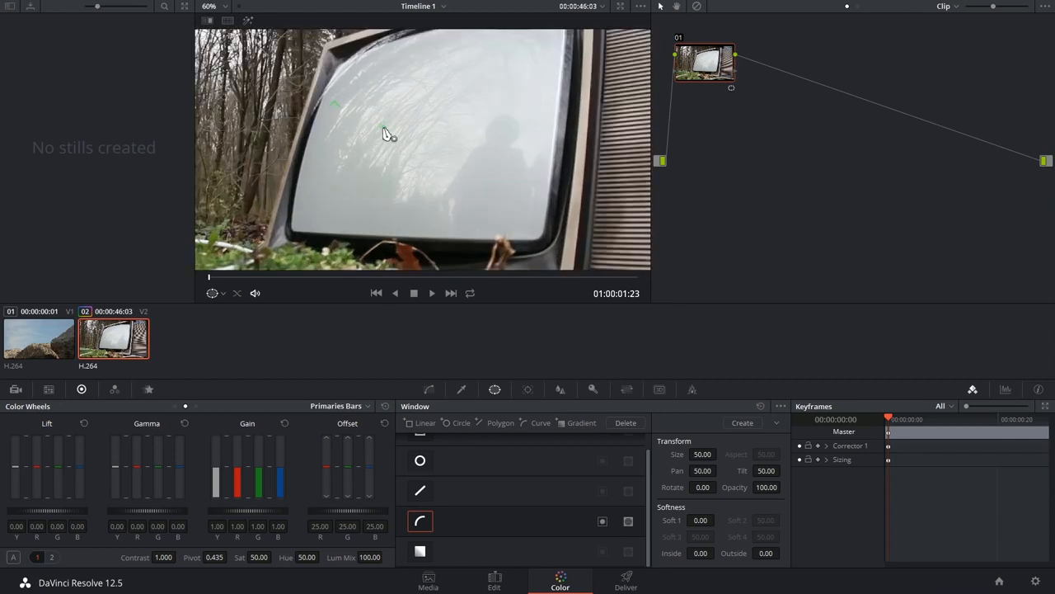
click(167, 1)
drag(652, 223, 849, 223)
click(379, 112)
click(370, 127)
click(357, 158)
click(329, 254)
click(322, 298)
click(325, 305)
click(620, 271)
click(638, 98)
click(640, 65)
click(634, 60)
click(568, 61)
click(489, 72)
click(419, 93)
click(379, 112)
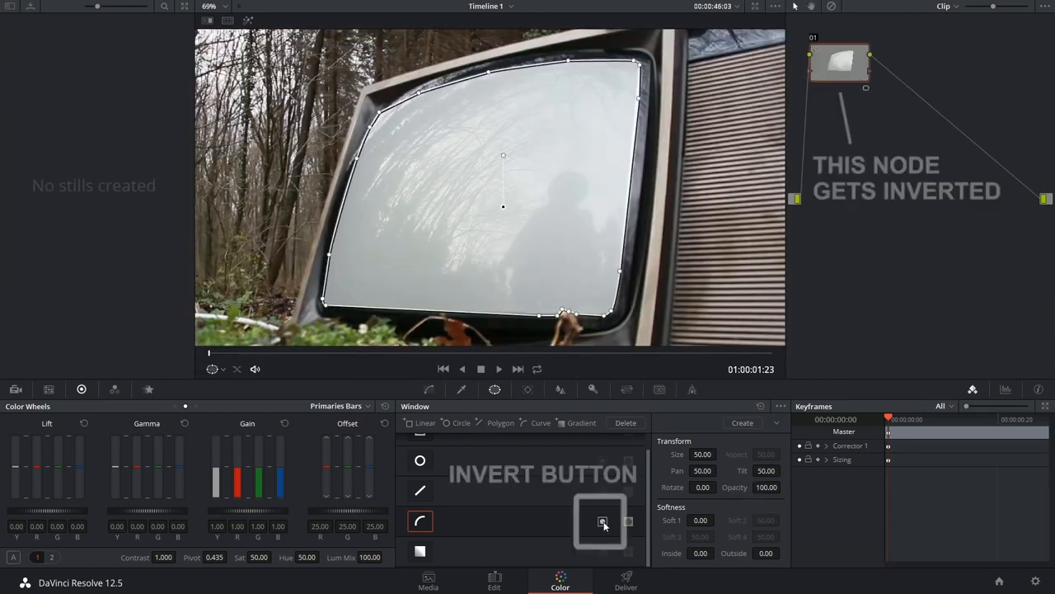
Invert the curve window so node 01 covers everything outside the television screen
click(602, 521)
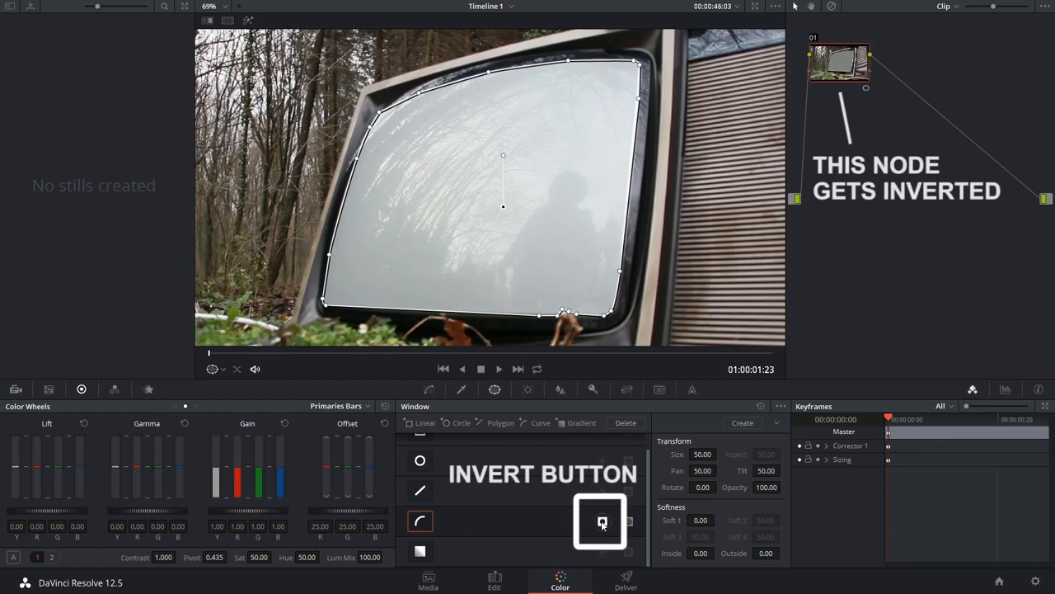
drag(845, 75, 842, 138)
scroll(566, 250, down, 4)
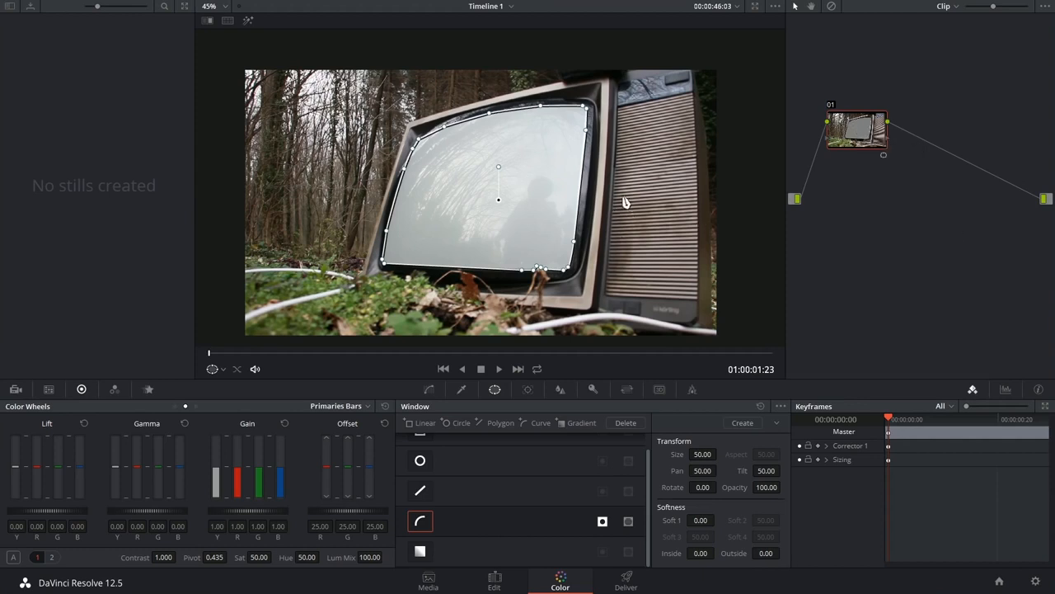
Add an alpha output to the node graph and connect node 01's key output to it
right_click(982, 217)
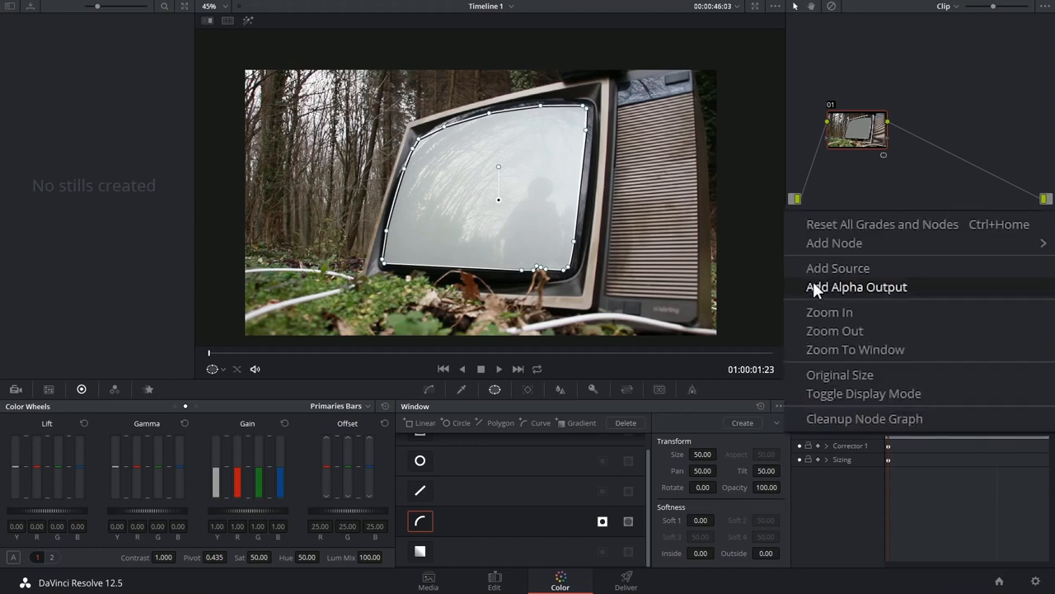
click(882, 287)
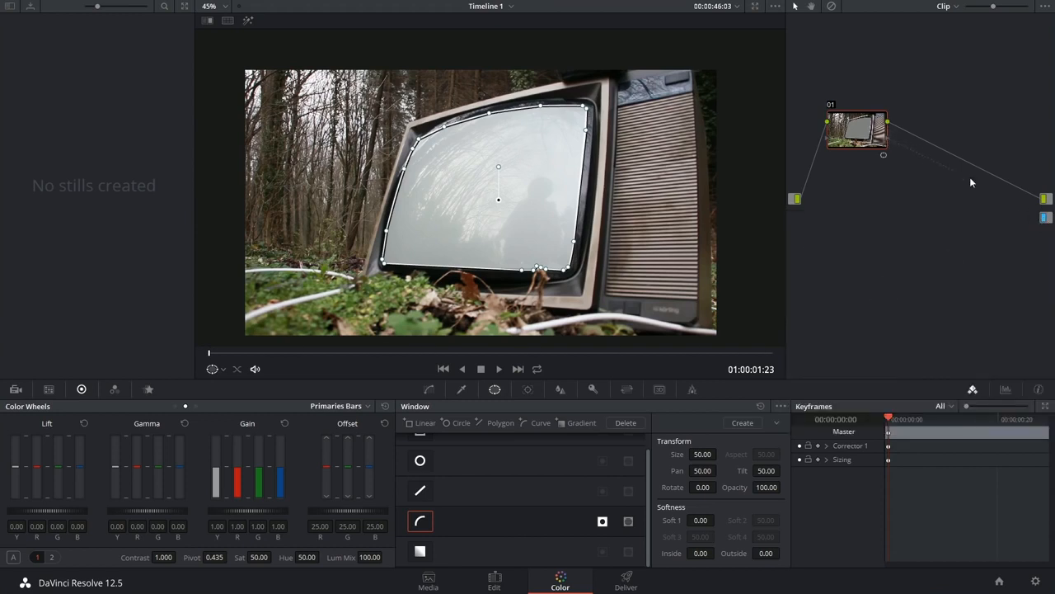
drag(1039, 218, 1045, 217)
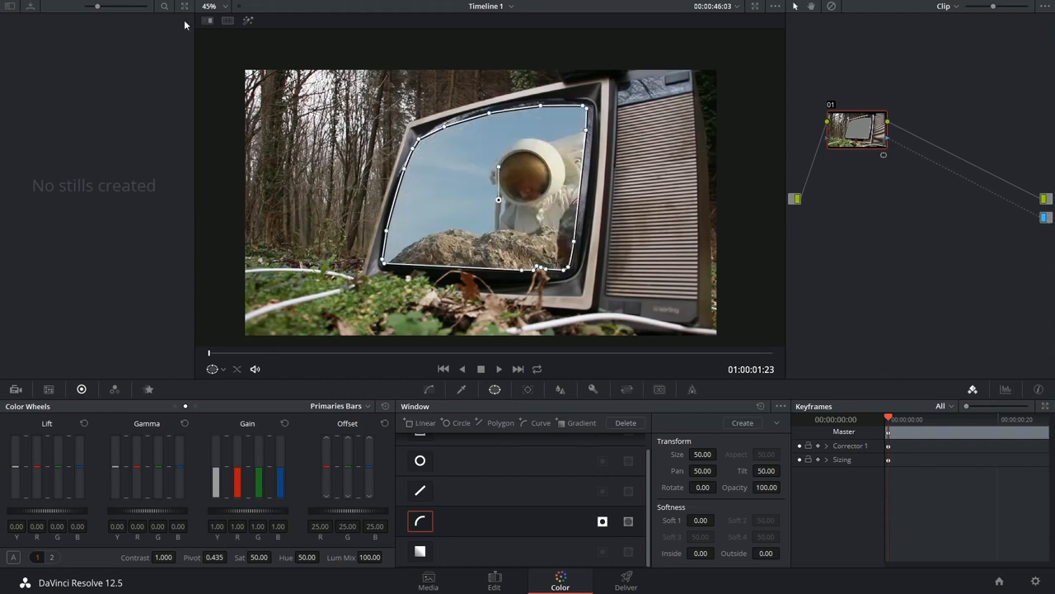
Restore the standard viewer layout and add an outside node after node 01
key(alt+f)
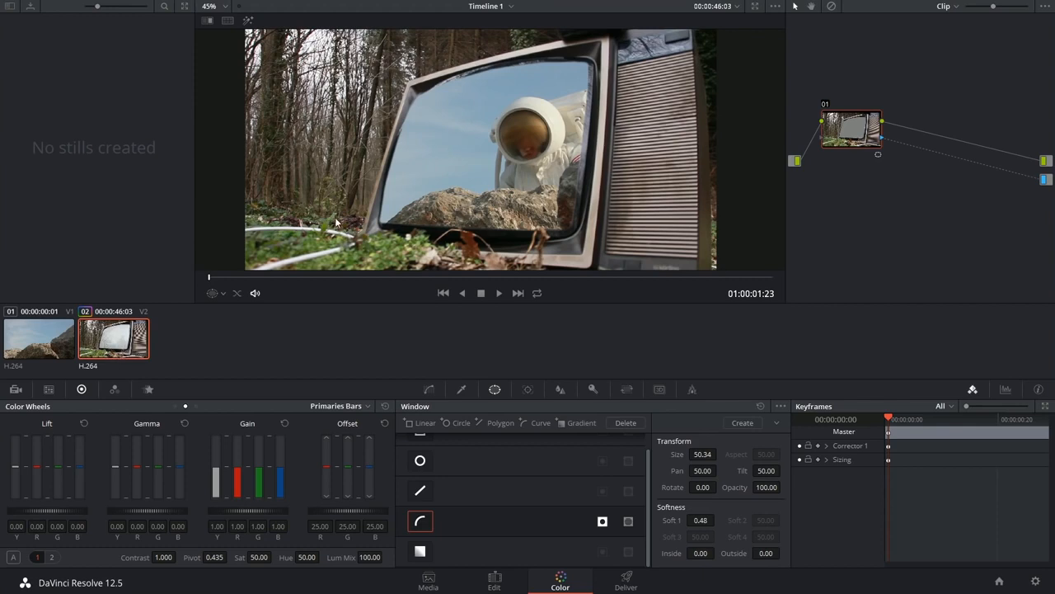
drag(856, 131, 862, 120)
key(alt+o)
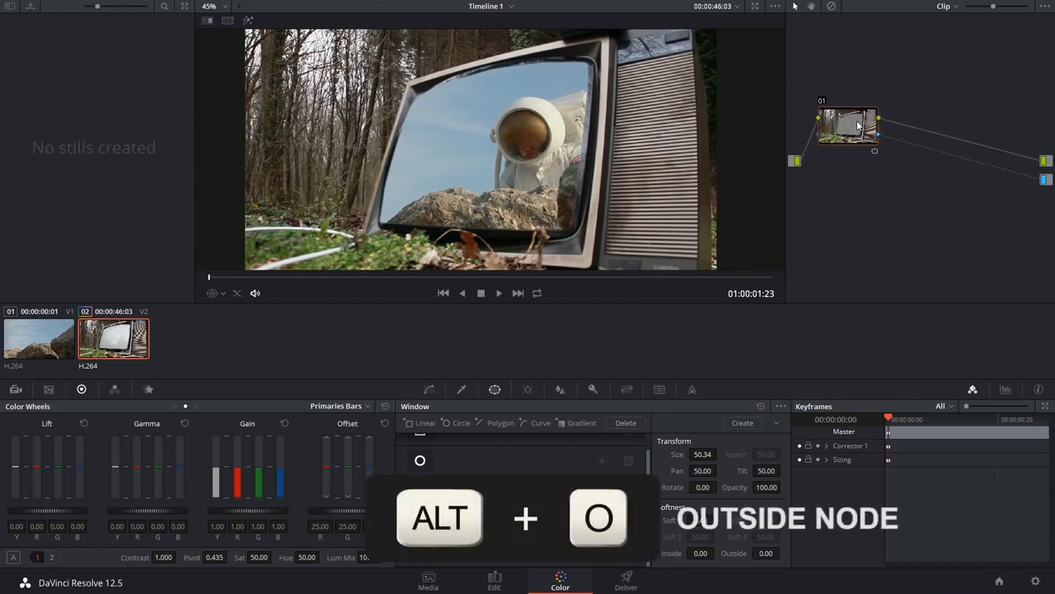
Add a Key Mixer node, feed it the key outputs of nodes 01 and 02, and connect it to the alpha output
right_click(918, 205)
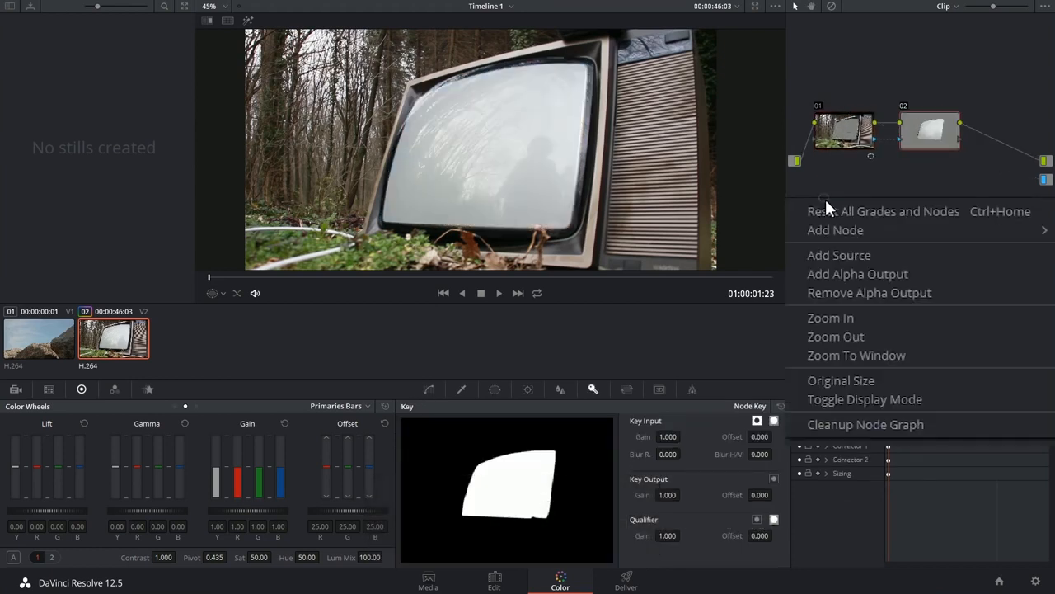
mouse_move(859, 226)
click(692, 291)
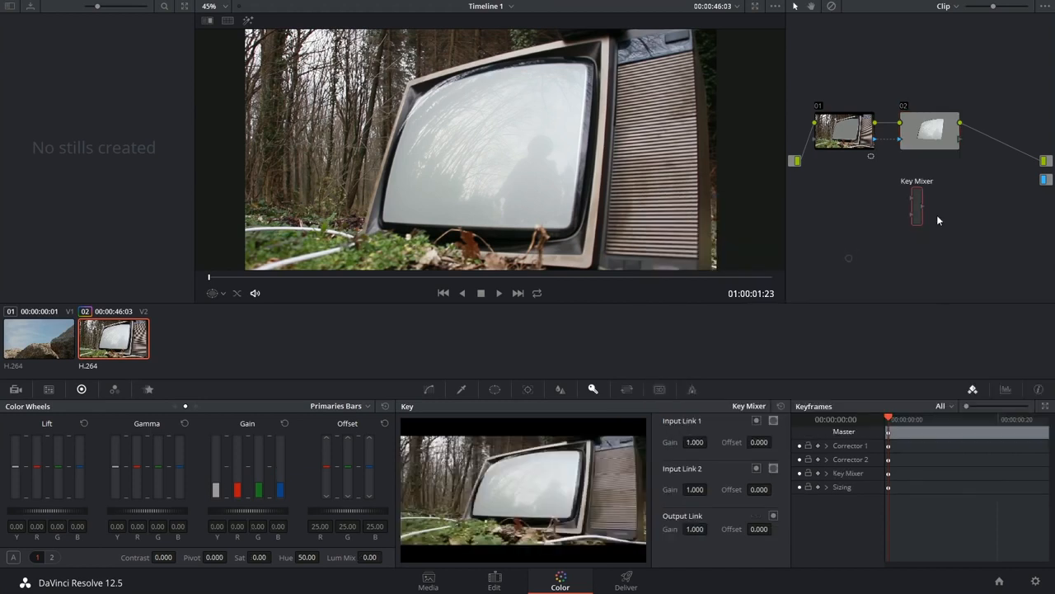
drag(925, 209, 967, 194)
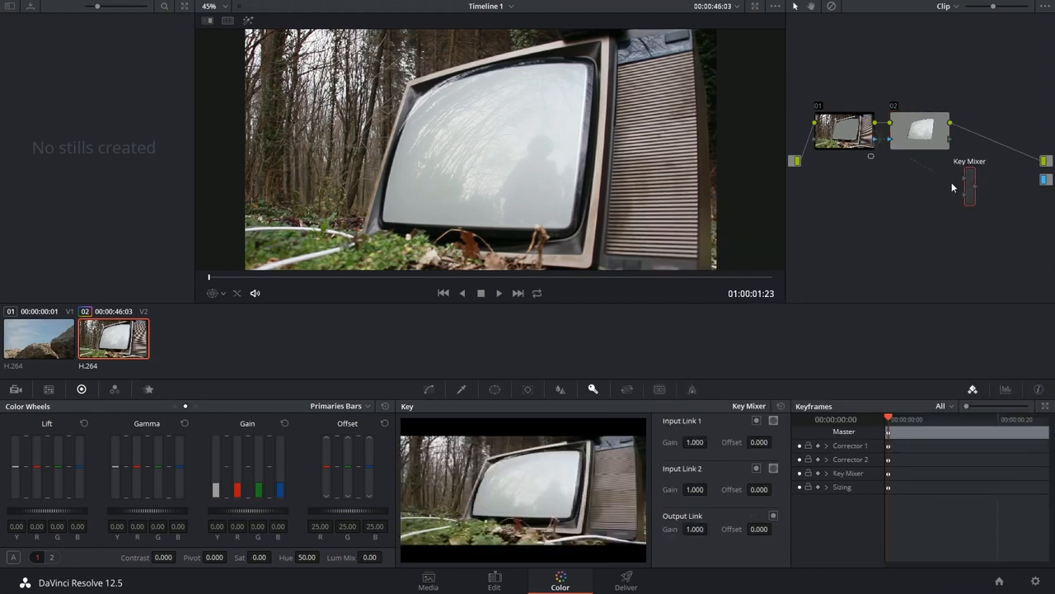
drag(950, 139, 963, 196)
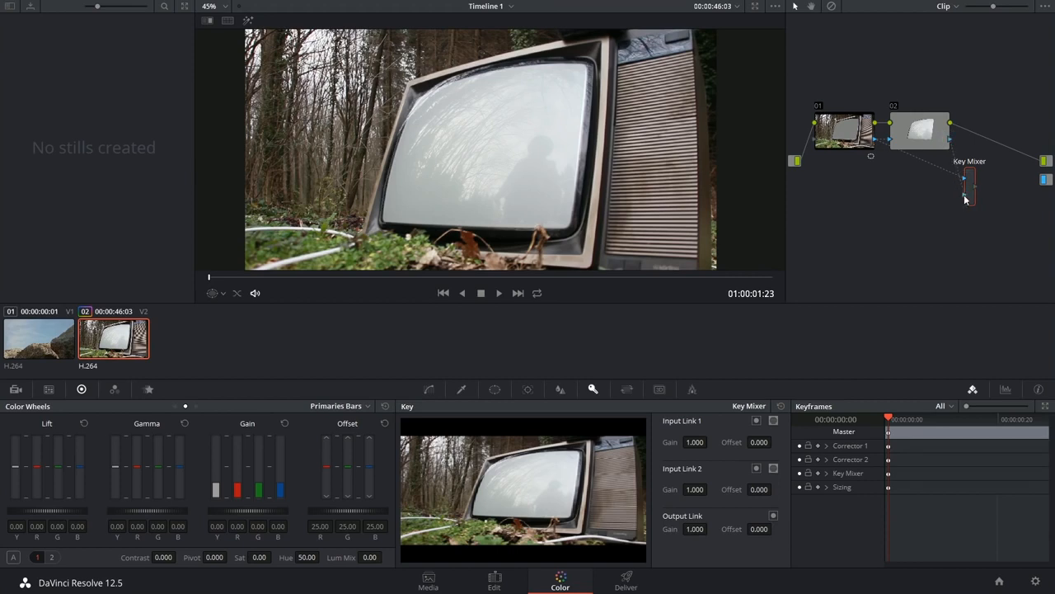
drag(976, 187, 1045, 180)
drag(970, 192, 991, 79)
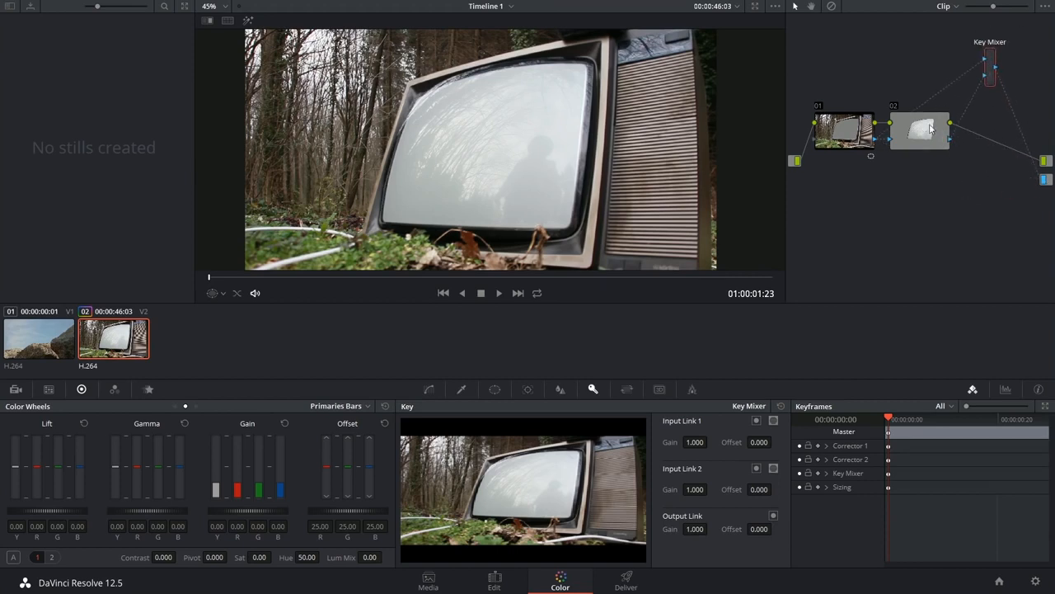
drag(930, 127, 951, 180)
Set the Key Mixer's Input Link 2 gain to 0.407 and darken node 02's tones by lowering its custom curve
drag(695, 489, 714, 489)
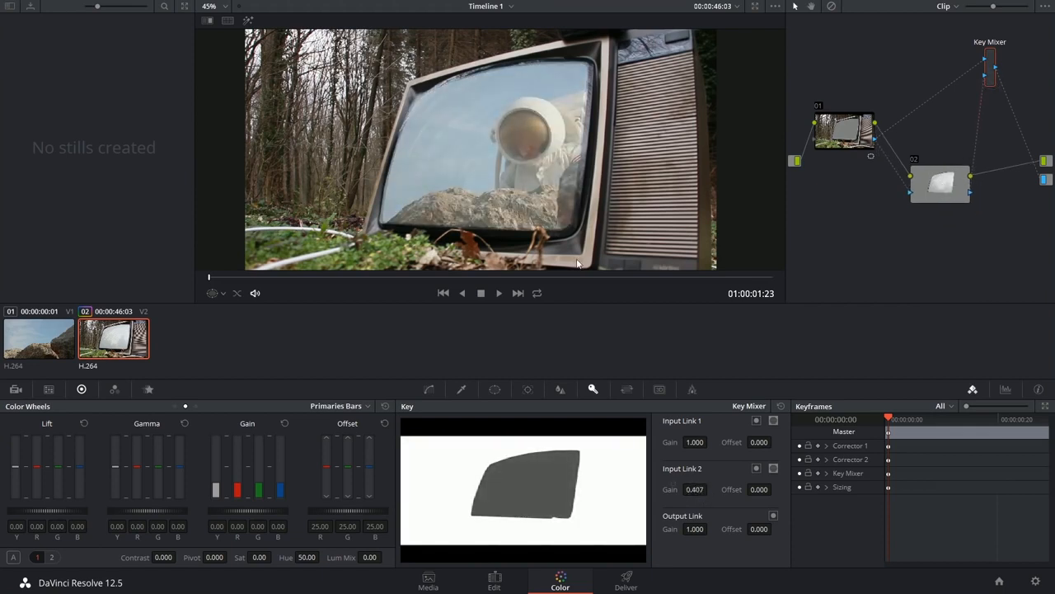
click(429, 390)
drag(515, 492, 512, 540)
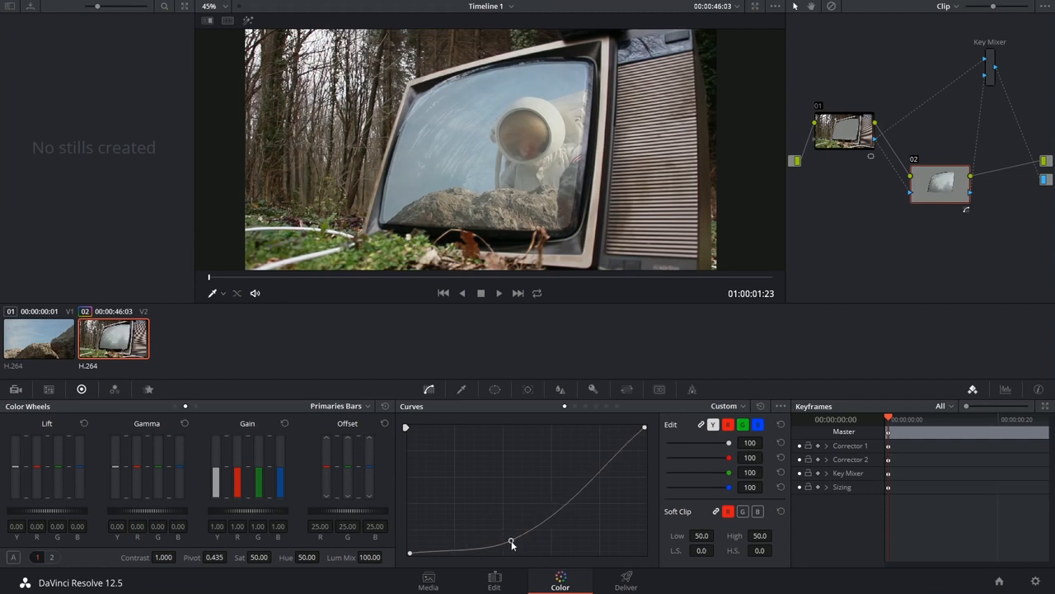
click(495, 389)
Back on the Edit page, place the cup filling clip from the Chroma Key bin on Video 1 and the green-screen clip above it on Video 2
click(494, 580)
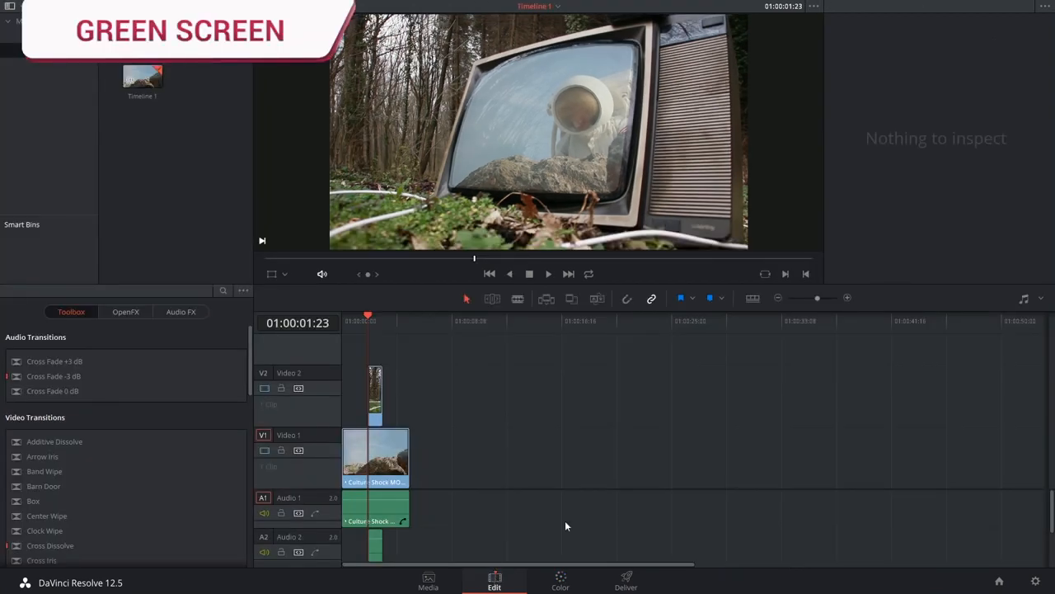
click(43, 36)
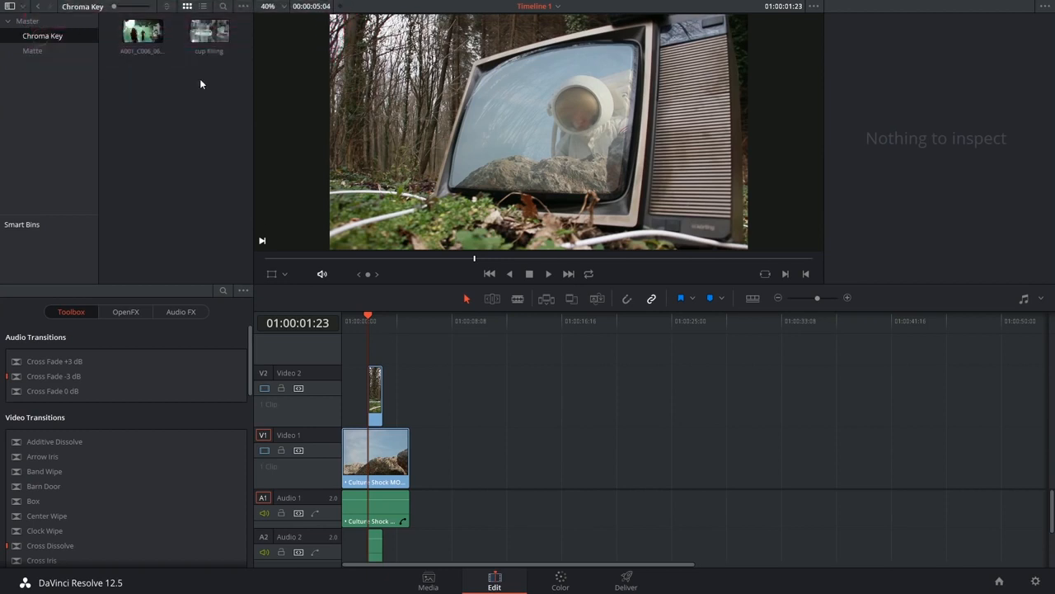
drag(210, 32, 485, 458)
mouse_move(581, 325)
mouse_down()
mouse_move(612, 325)
mouse_move(575, 325)
mouse_up()
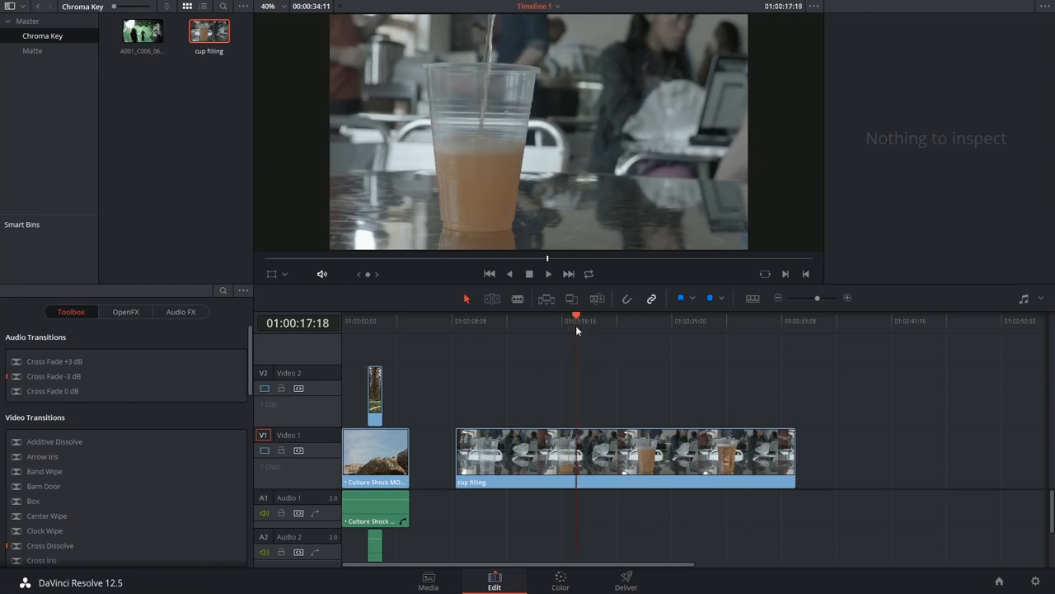
drag(142, 33, 420, 379)
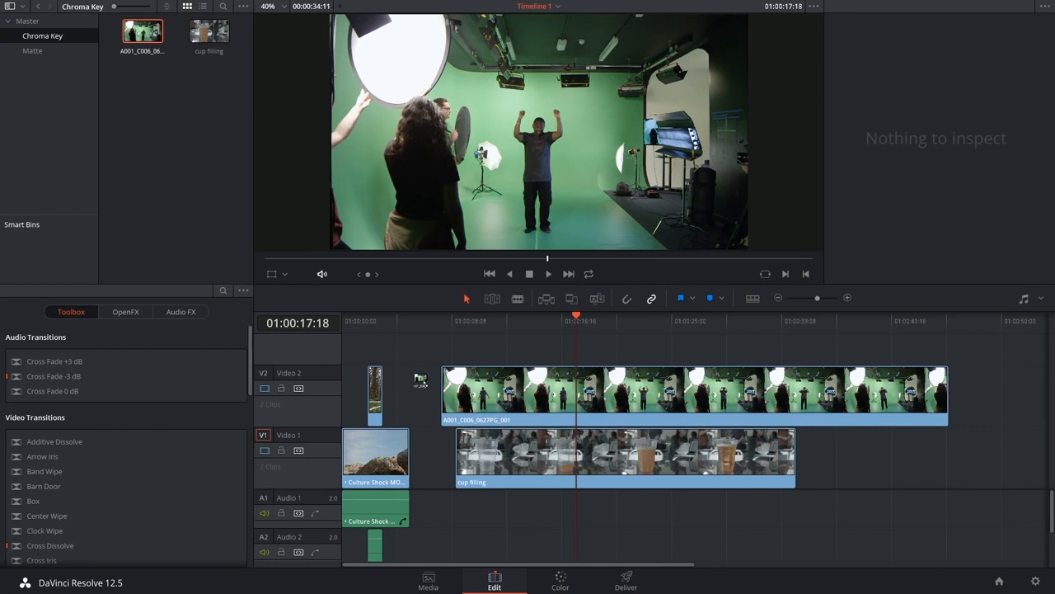
Mark the green-screen clip at 01:00:21:01 and, with Video 2 temporarily disabled, mark the cup filling clip at 01:00:14:01
drag(537, 344, 620, 351)
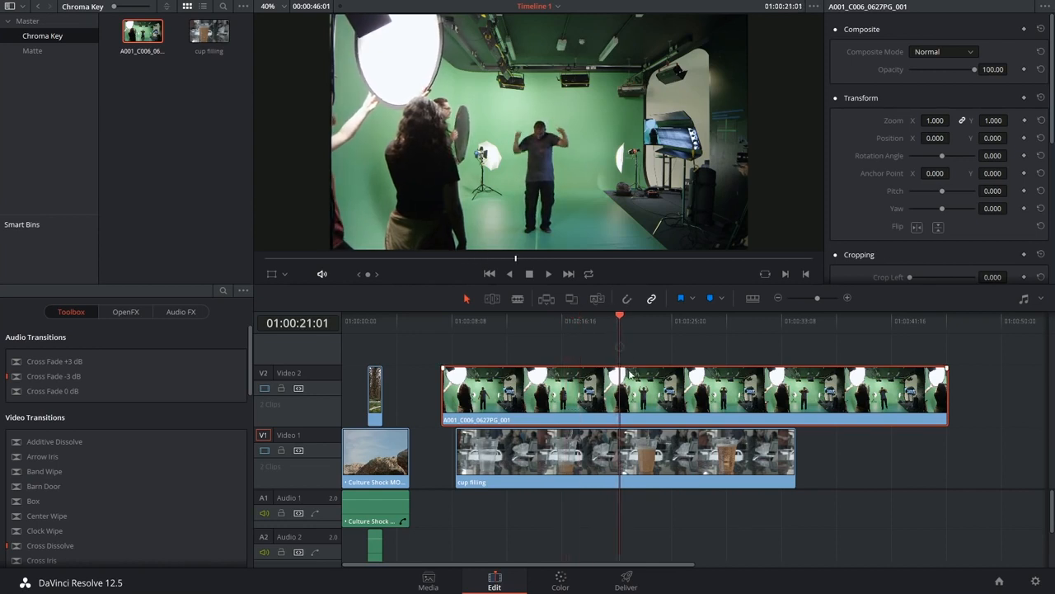
key(m)
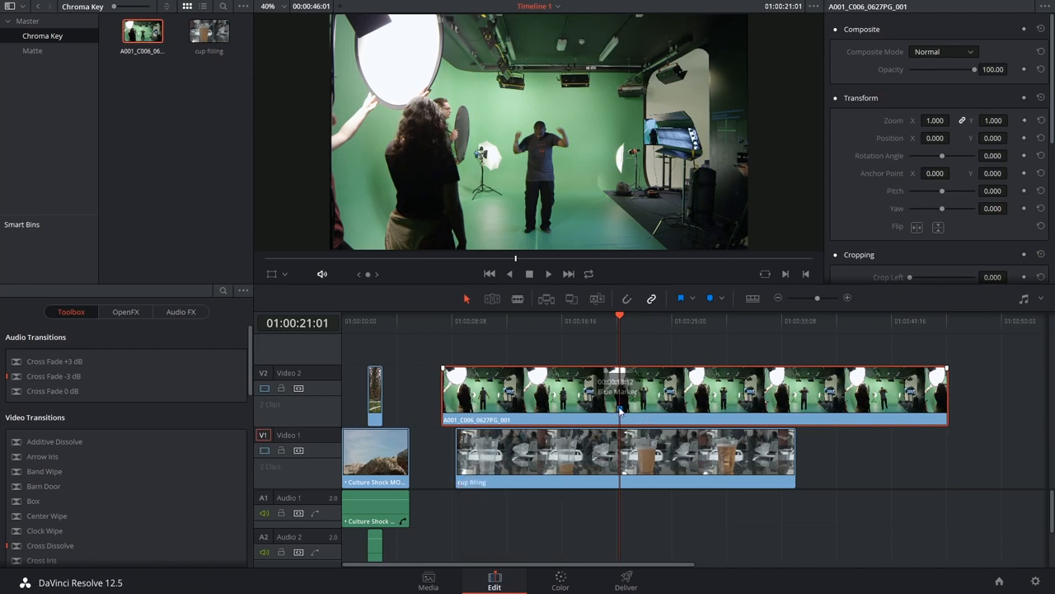
click(636, 456)
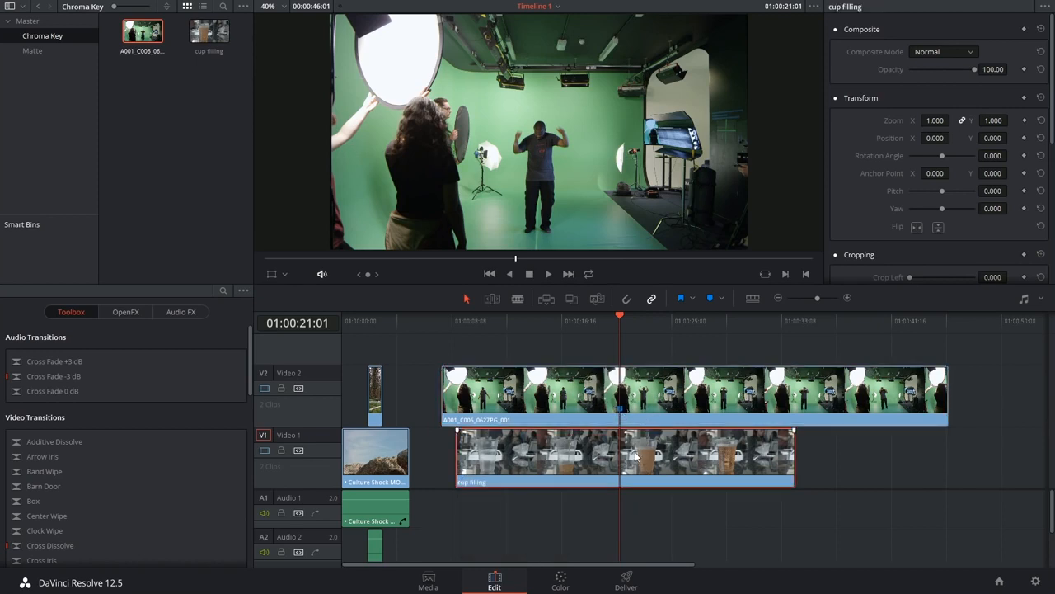
click(265, 388)
drag(460, 323, 527, 329)
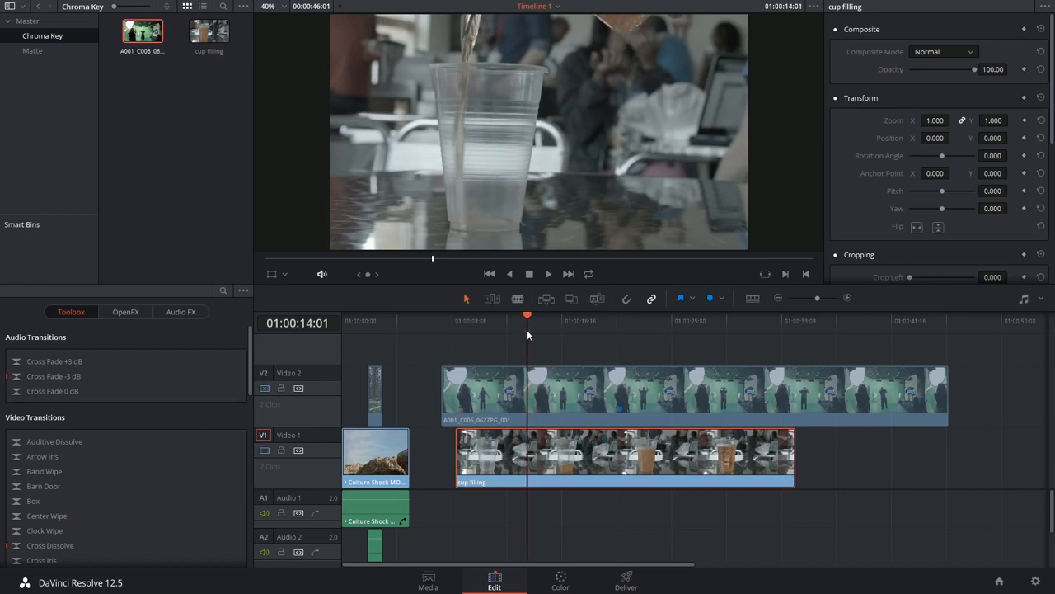
key(m)
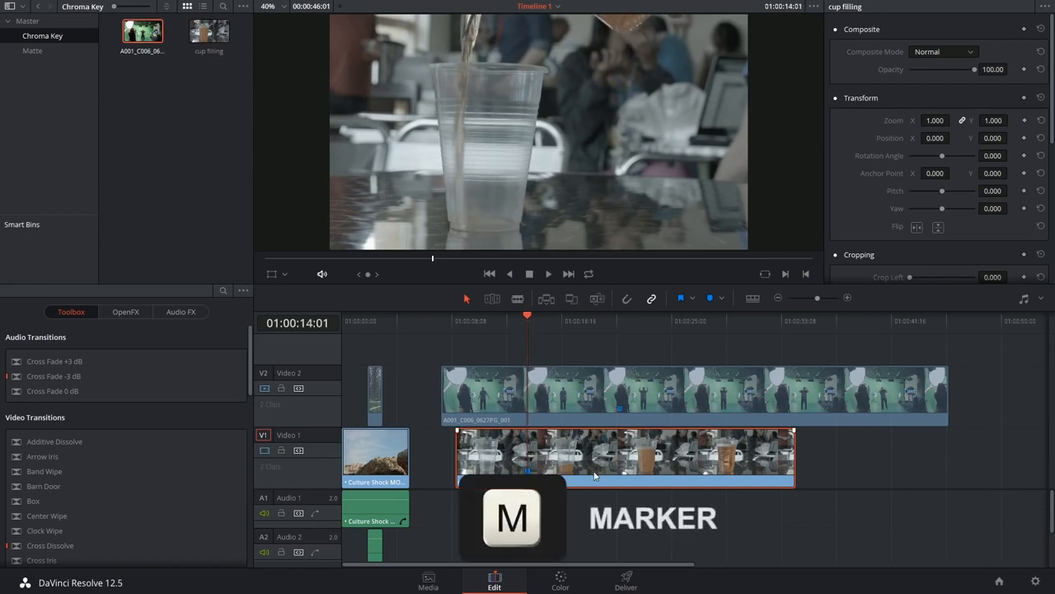
click(264, 387)
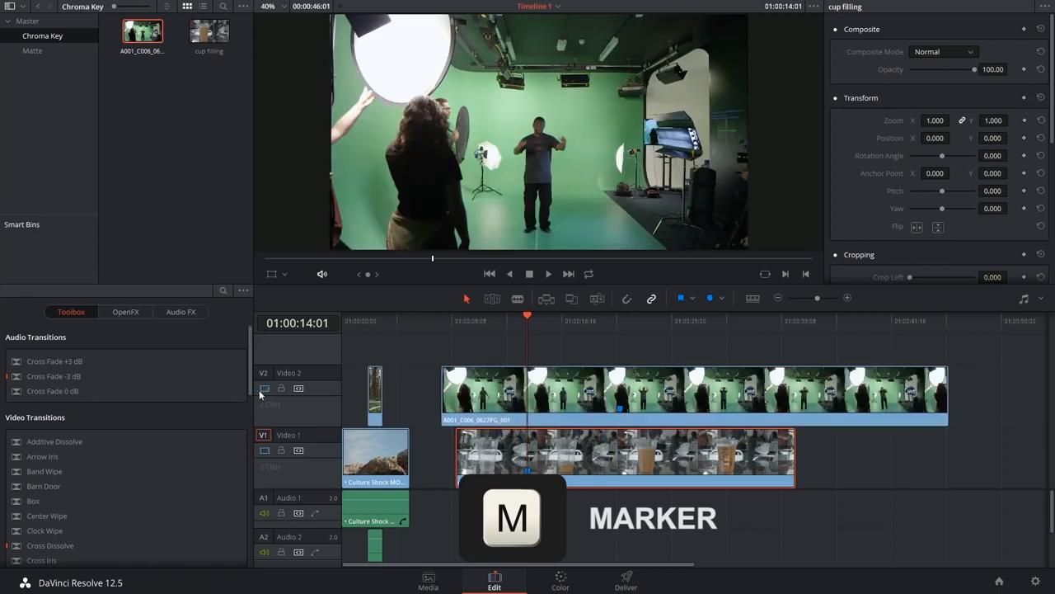
With snapping on, align the cup filling clip's marker to the green-screen clip's marker and trim the green-screen clip's ends to match
click(628, 301)
drag(575, 453, 657, 454)
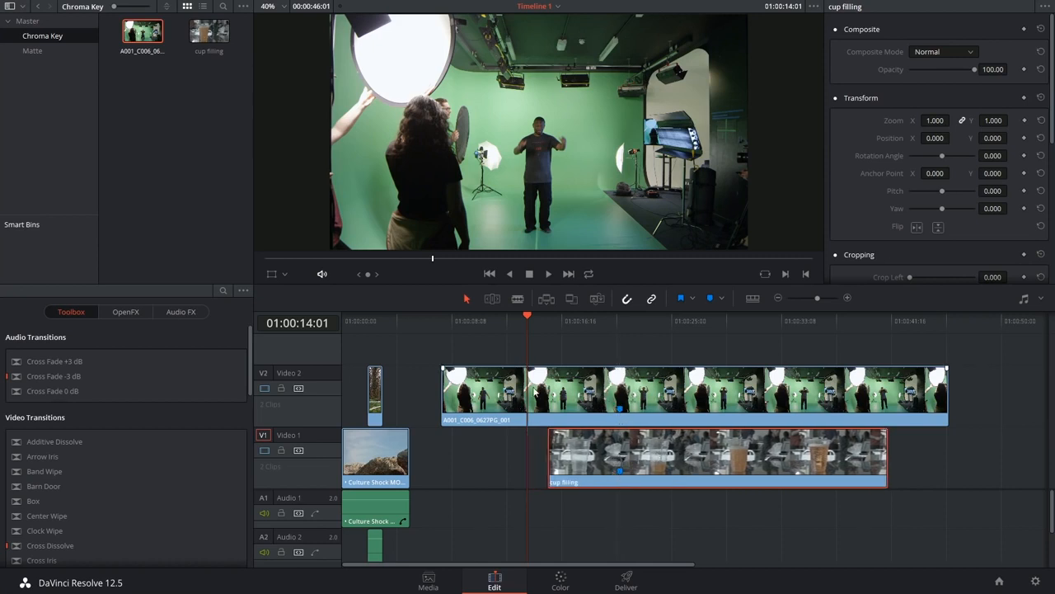
drag(444, 392, 557, 396)
drag(946, 396, 887, 400)
On the Color page, boost the green-screen clip's green saturation with a Hue Vs Sat curve and label node 01 Green Cleanup
click(666, 323)
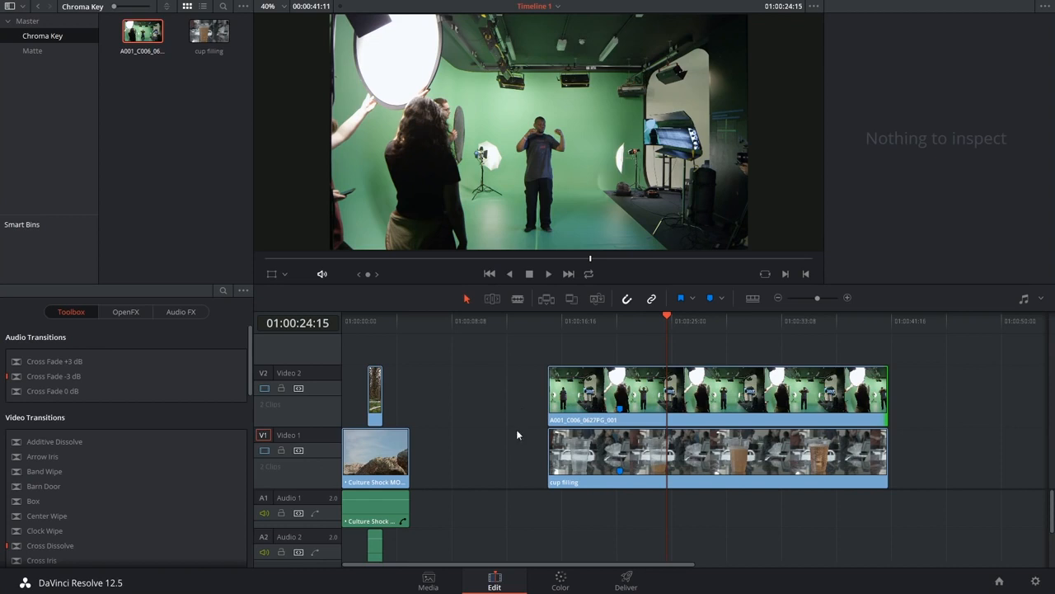
click(561, 582)
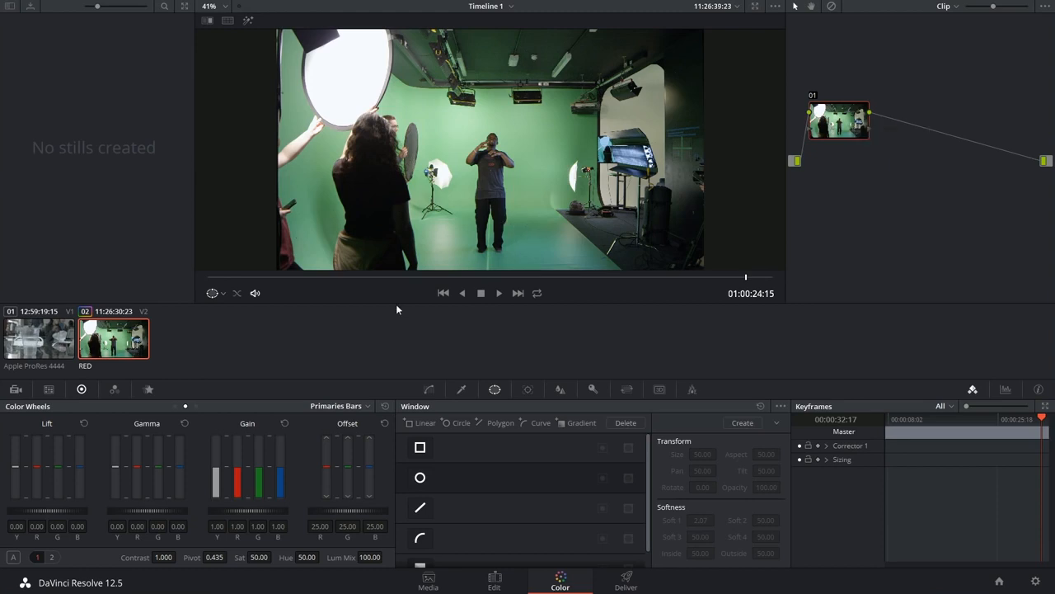
click(430, 390)
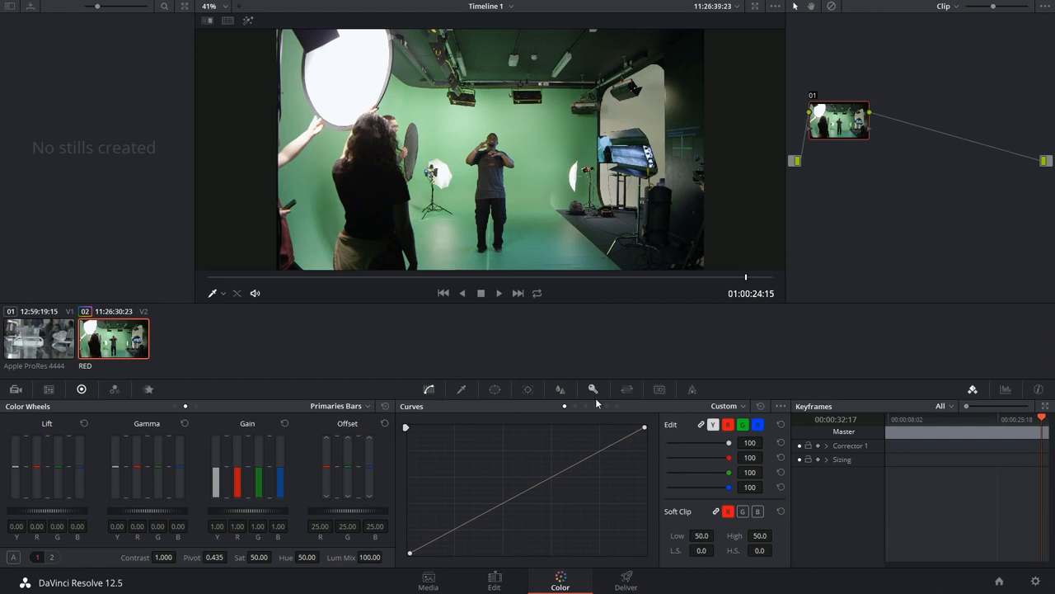
click(742, 406)
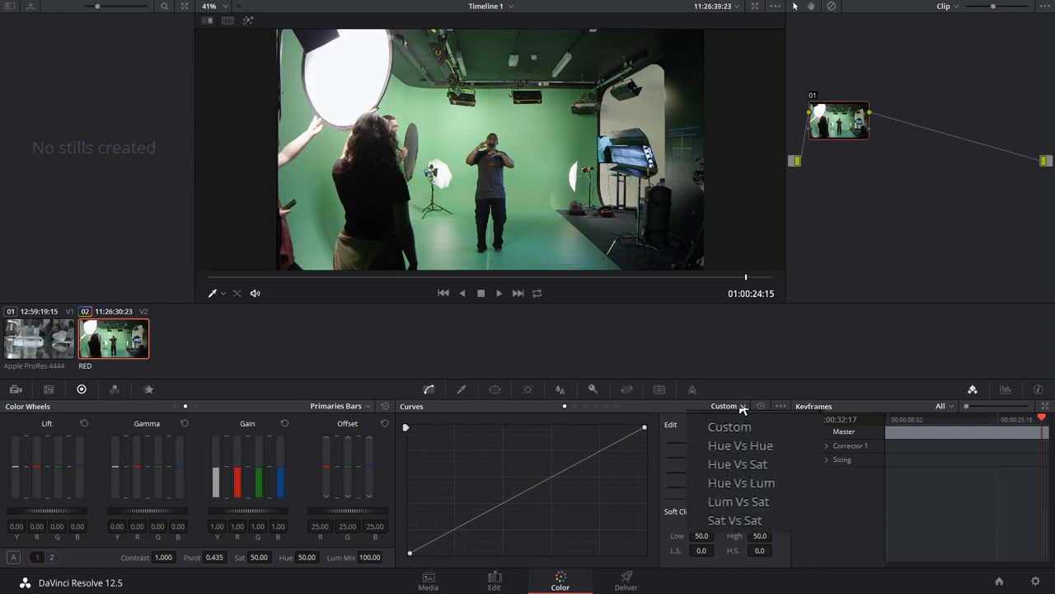
click(723, 463)
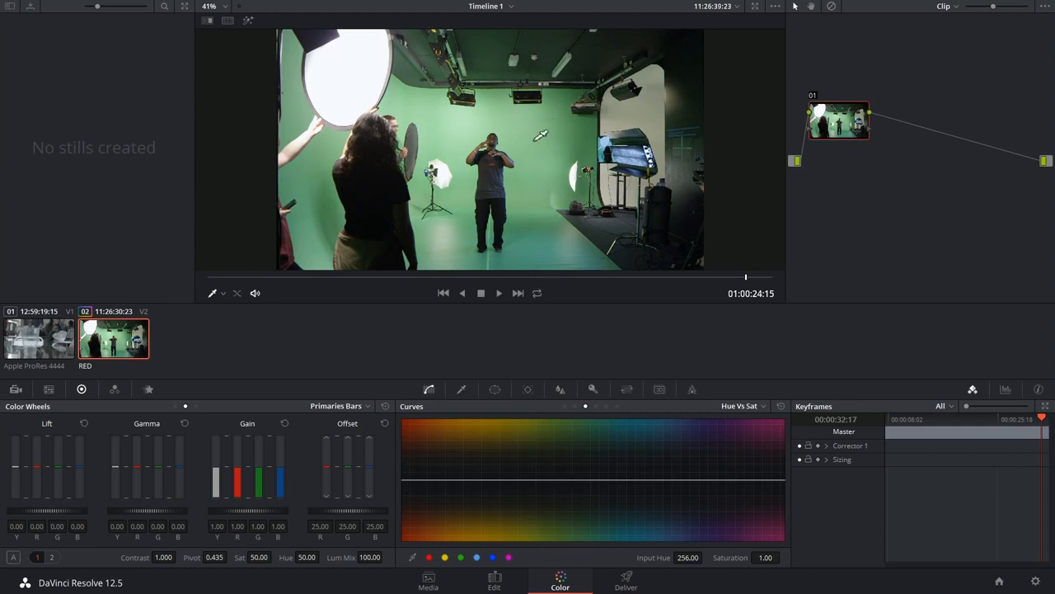
click(508, 148)
drag(534, 479, 532, 420)
mouse_move(550, 480)
mouse_down()
mouse_move(509, 484)
mouse_move(561, 478)
mouse_up()
text(Green Cleanup)
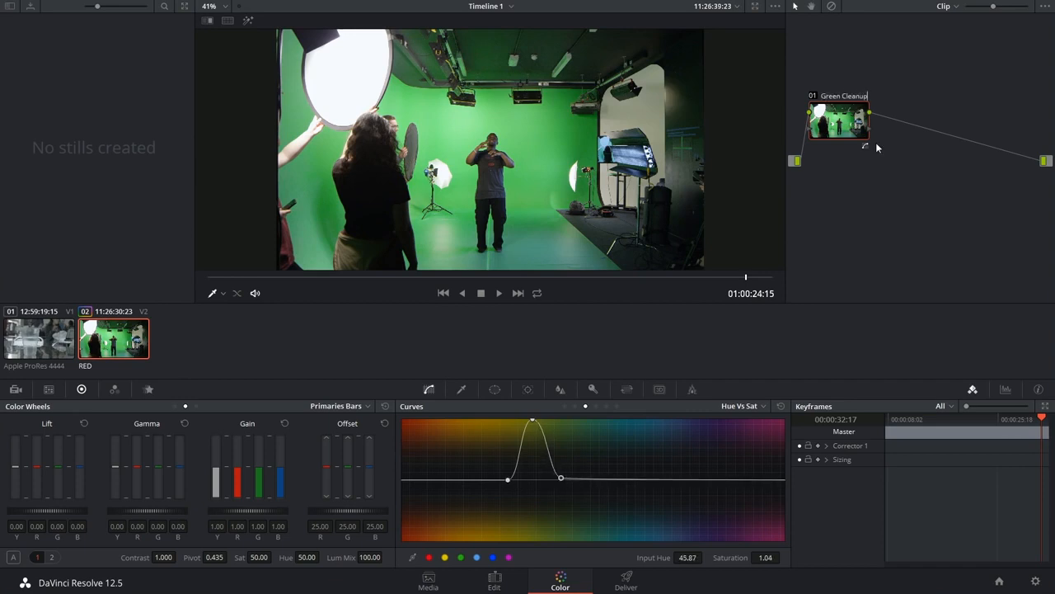
key(Return)
Add a serial node after Green Cleanup and label it Chroma Key
key(alt+s)
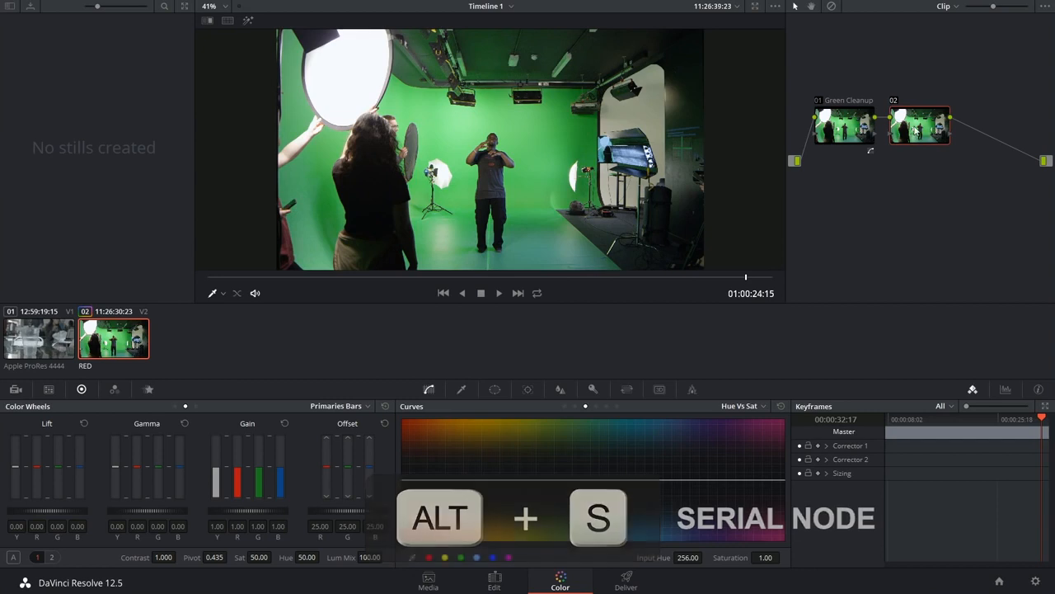
drag(916, 129, 917, 131)
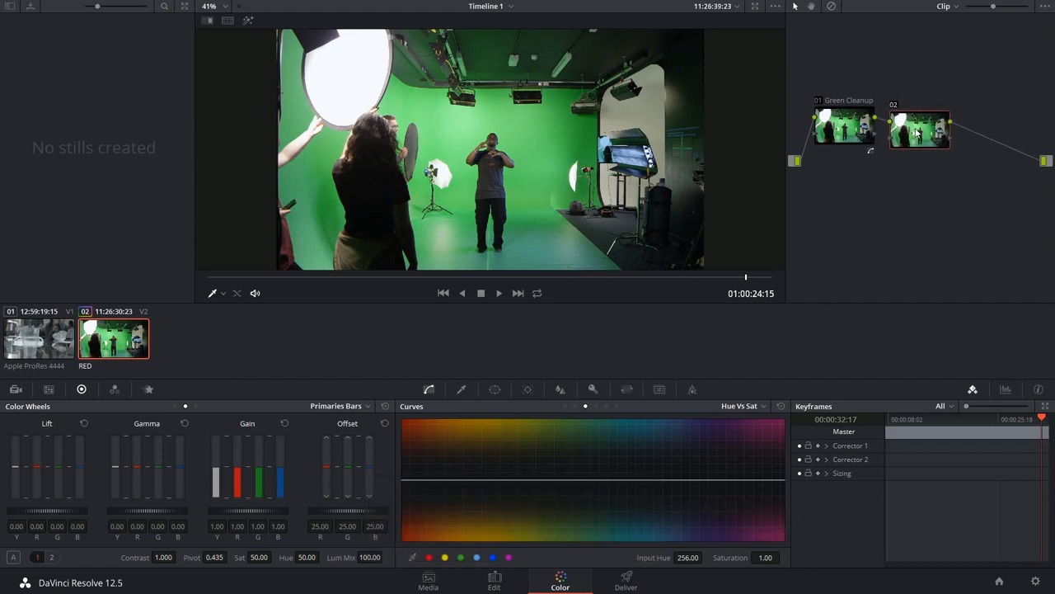
right_click(900, 129)
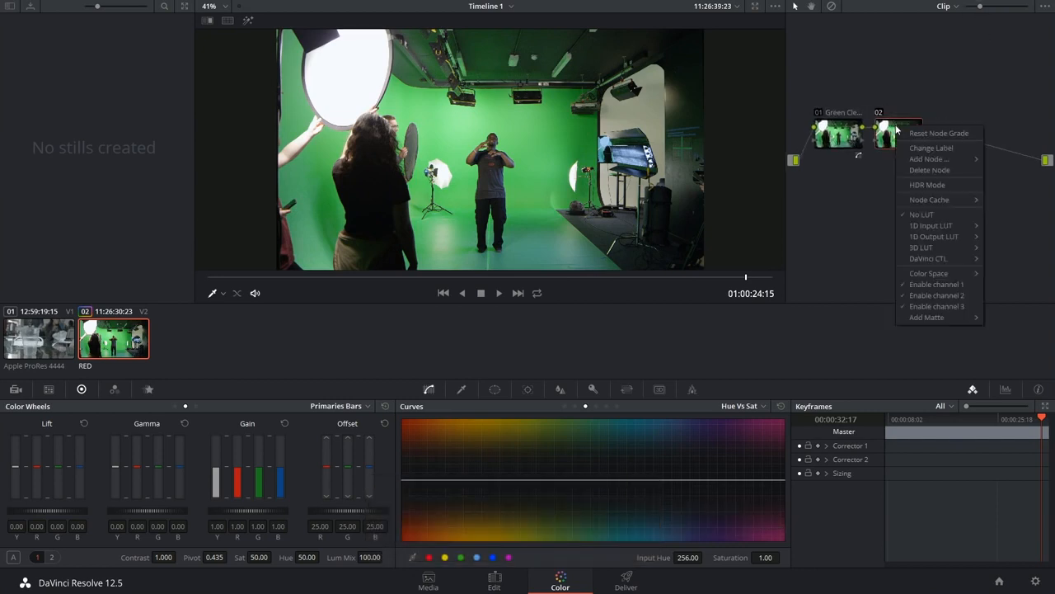
click(935, 147)
text(Chroma Key)
key(Return)
With the qualifier in 3D mode, sample the green backdrop along a line beside the man's body and legs
click(462, 389)
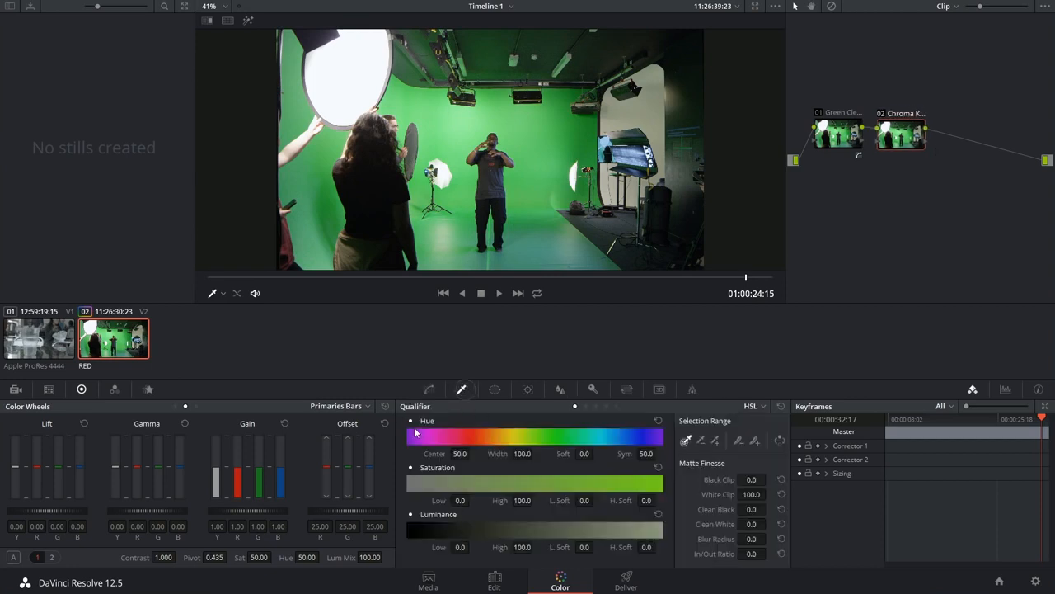
click(756, 405)
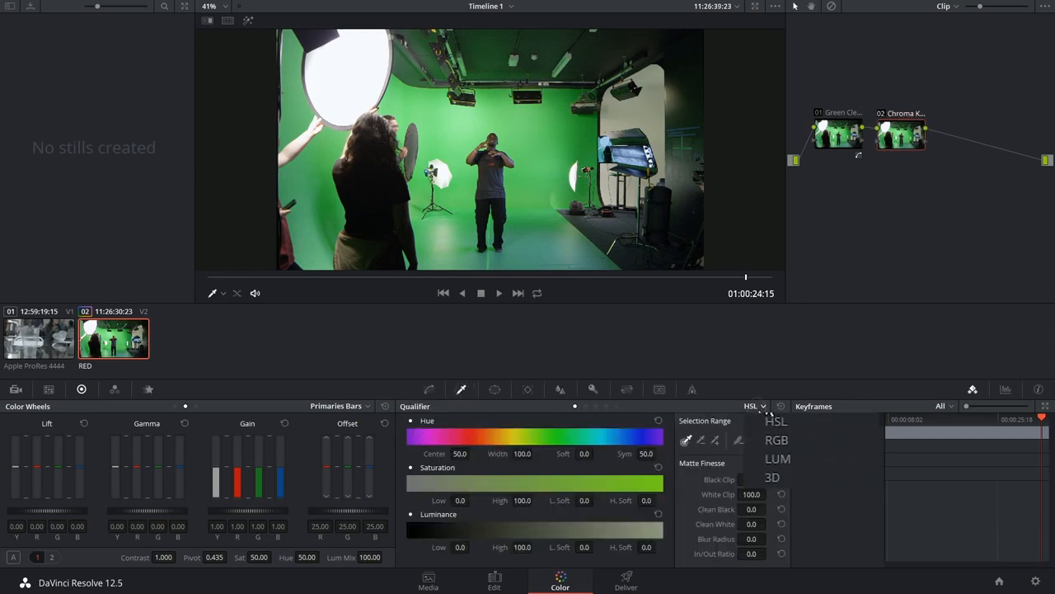
click(794, 478)
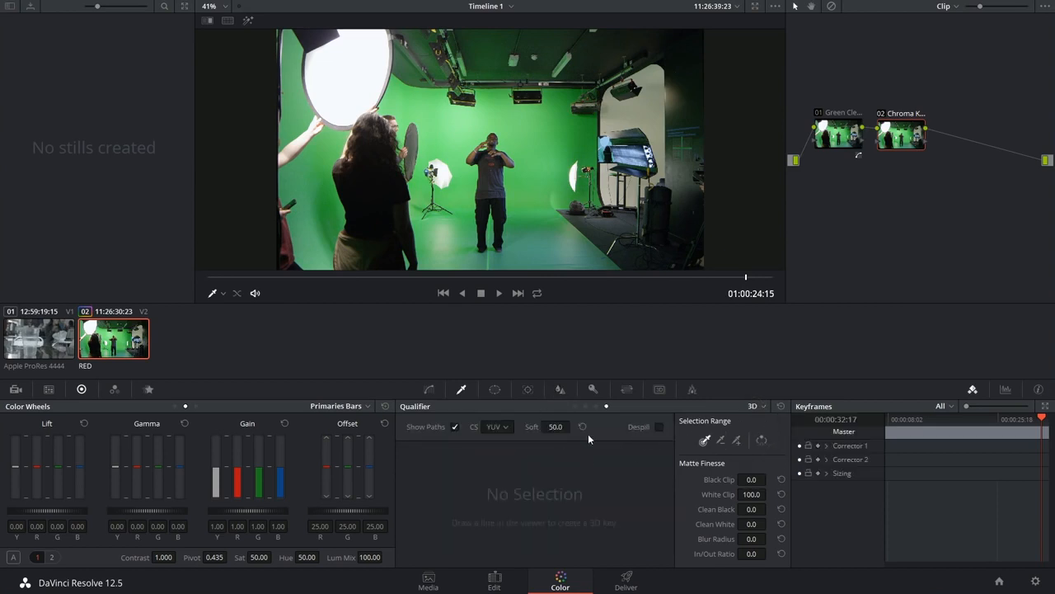
scroll(507, 223, up, 1)
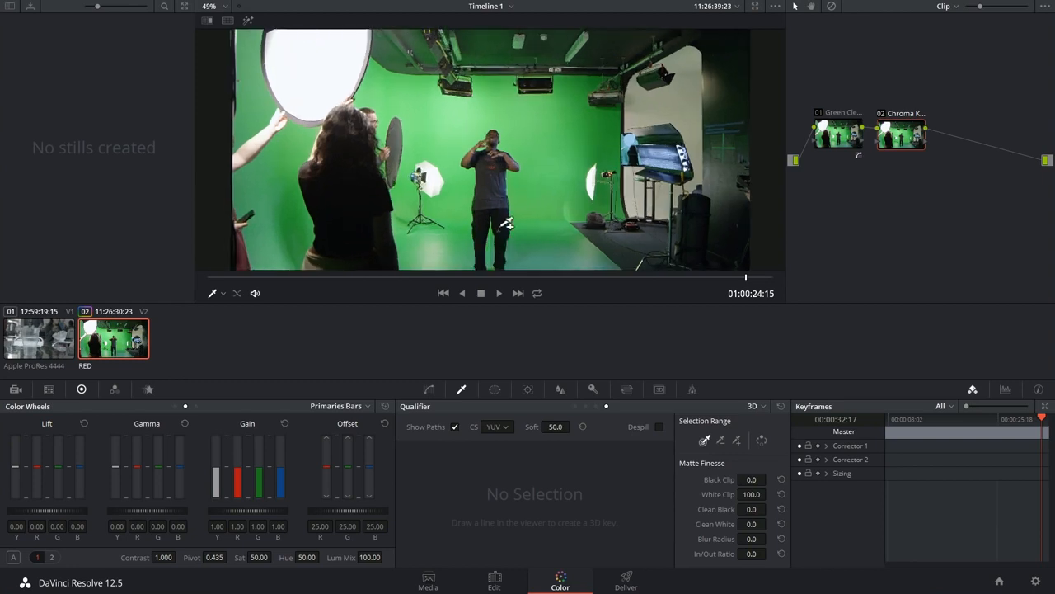
scroll(506, 223, up, 3)
scroll(560, 173, up, 2)
mouse_move(563, 141)
mouse_down()
mouse_move(557, 249)
mouse_move(598, 160)
mouse_up()
scroll(614, 234, down, 1)
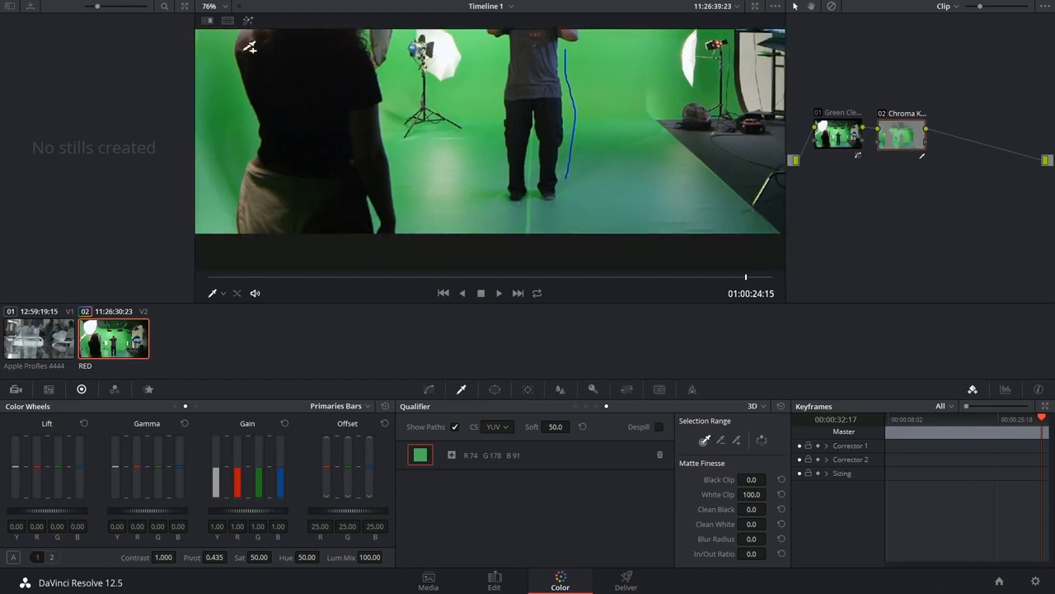
Highlight the keyed selection and sample the darker green floor around the man's feet
click(248, 20)
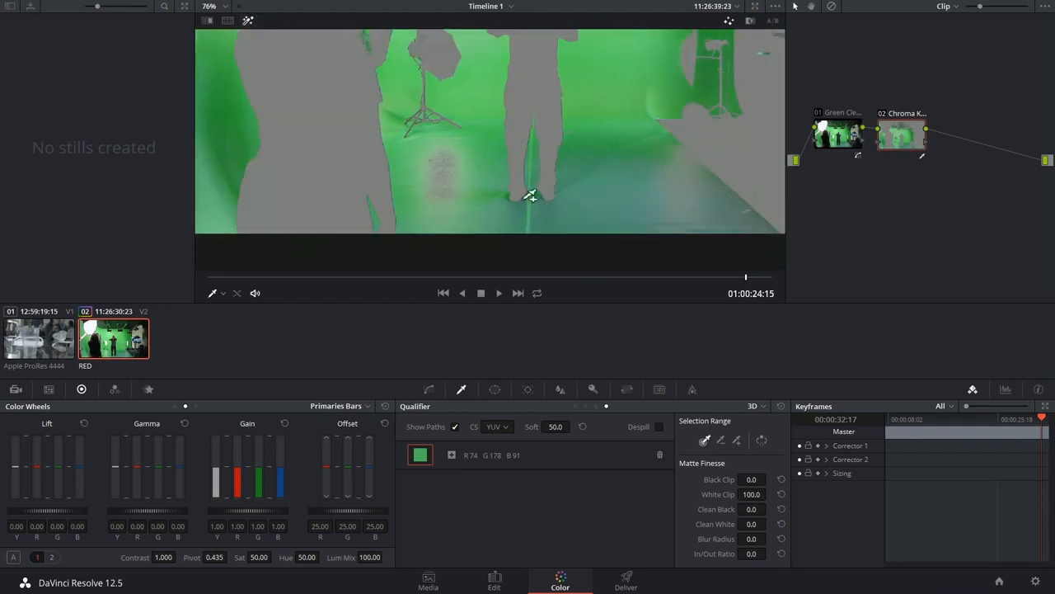
scroll(594, 176, up, 5)
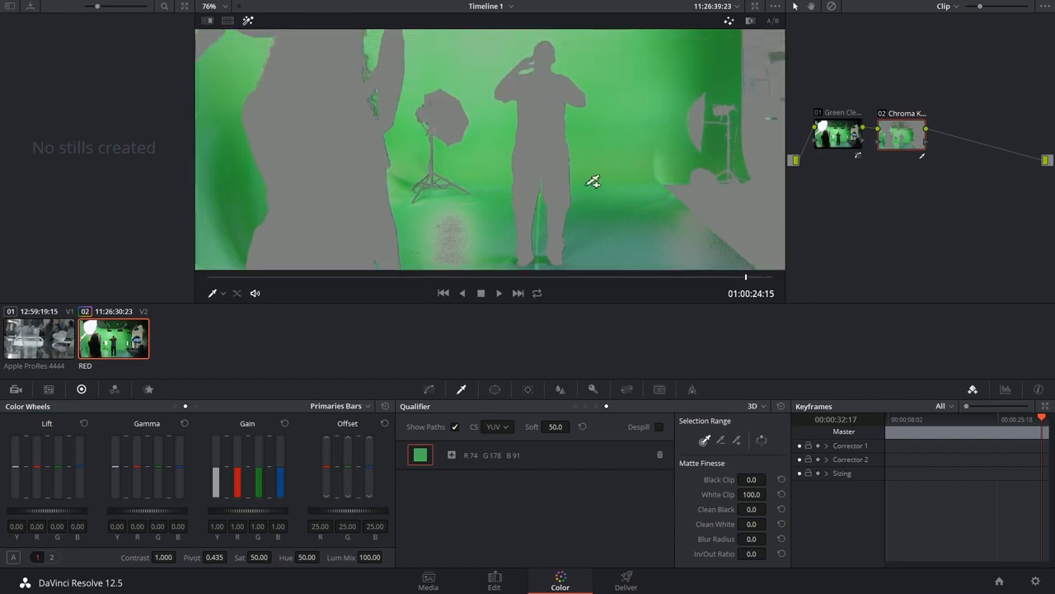
scroll(617, 122, up, 3)
click(641, 146)
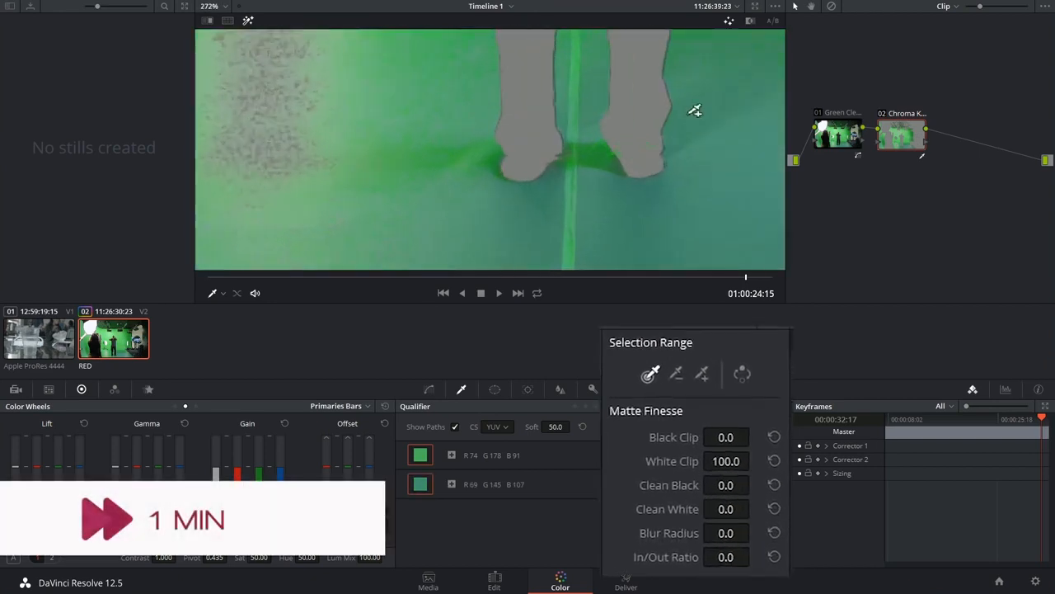
drag(641, 146, 599, 186)
In the black-and-white matte view, set Black Clip to 1.9 and White Clip to 89.9, and sample the green beside the man's head
click(750, 21)
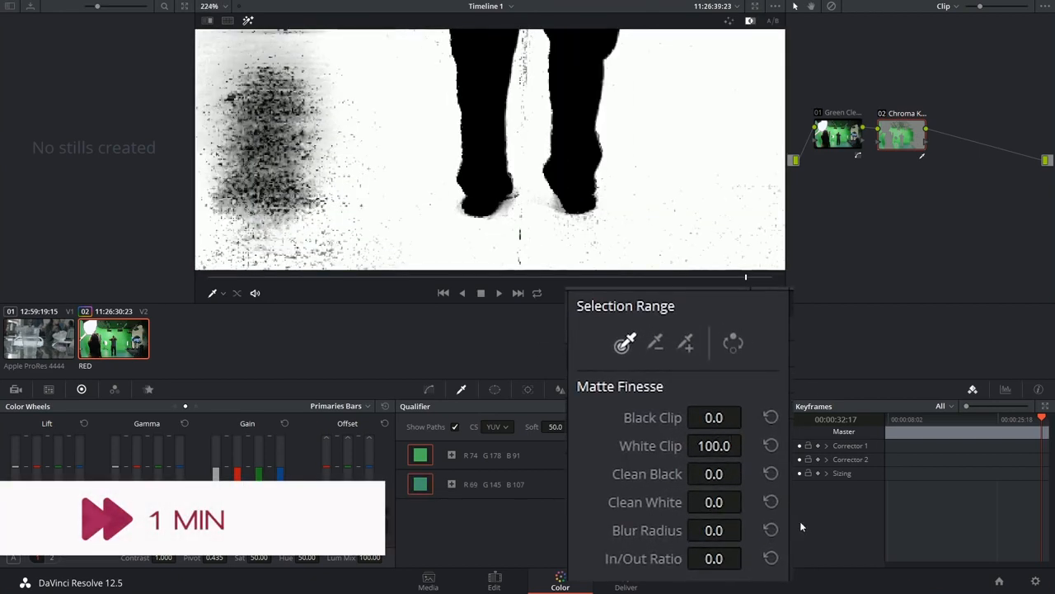
drag(714, 417, 747, 416)
drag(627, 45, 716, 200)
mouse_move(716, 449)
mouse_down()
mouse_move(686, 447)
mouse_move(697, 448)
mouse_up()
scroll(643, 157, down, 4)
mouse_move(659, 235)
mouse_down()
mouse_move(650, 114)
mouse_move(631, 223)
mouse_up()
scroll(651, 114, down, 2)
click(566, 85)
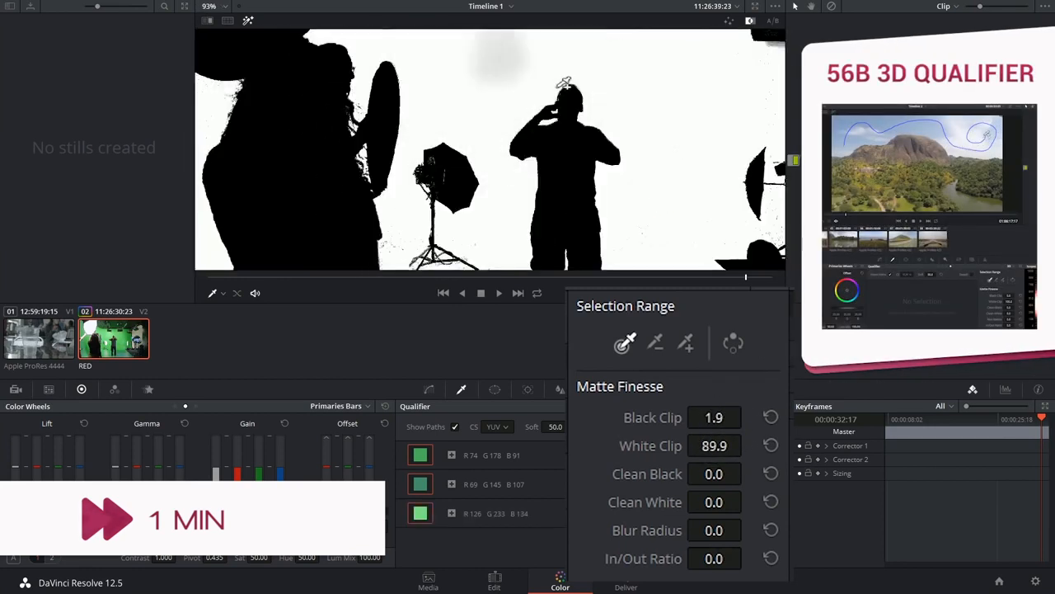
Enable Despill, set Clean Black to 5.5 and Clean White to 1.1, and turn off the highlight view
drag(598, 262, 602, 165)
drag(661, 96, 665, 160)
scroll(664, 160, down, 2)
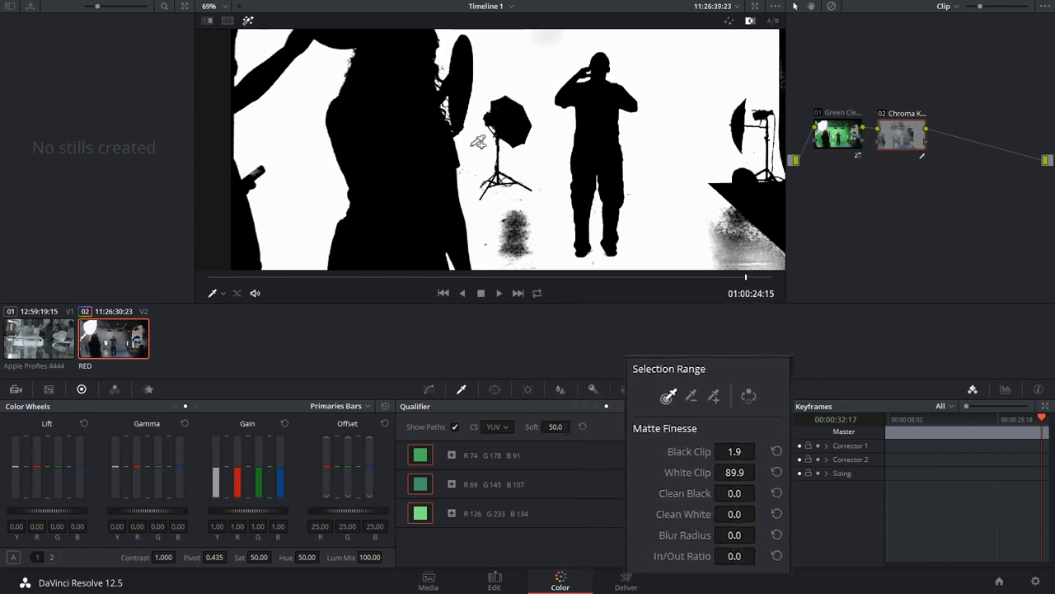
click(247, 20)
scroll(702, 223, down, 2)
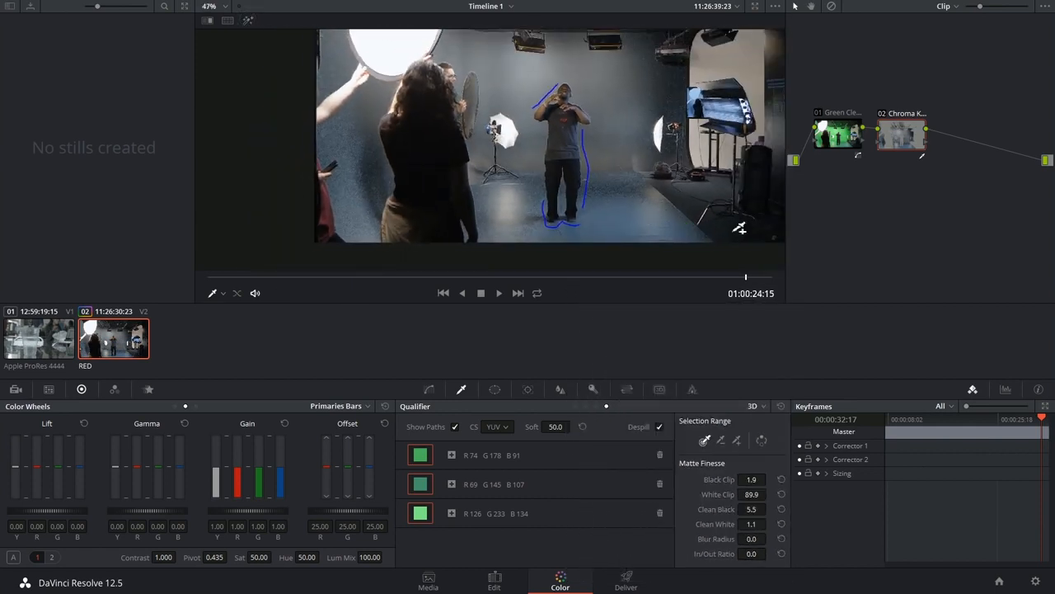
Invert the Chroma Key node's qualifier selection and turn off Despill while viewing the key as a colour highlight
drag(896, 139, 912, 138)
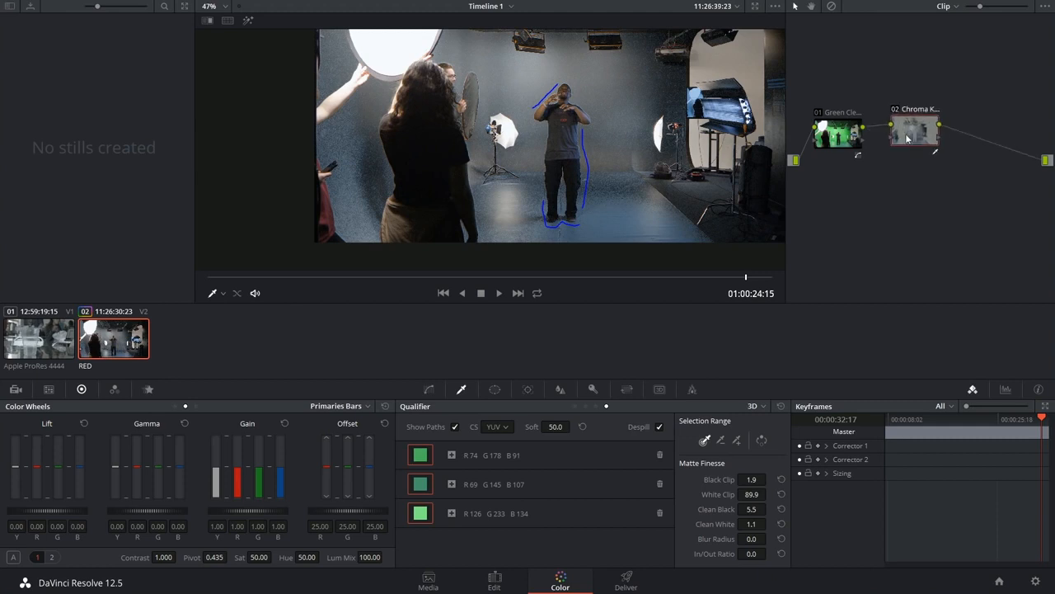
click(762, 443)
drag(921, 133, 911, 148)
click(248, 21)
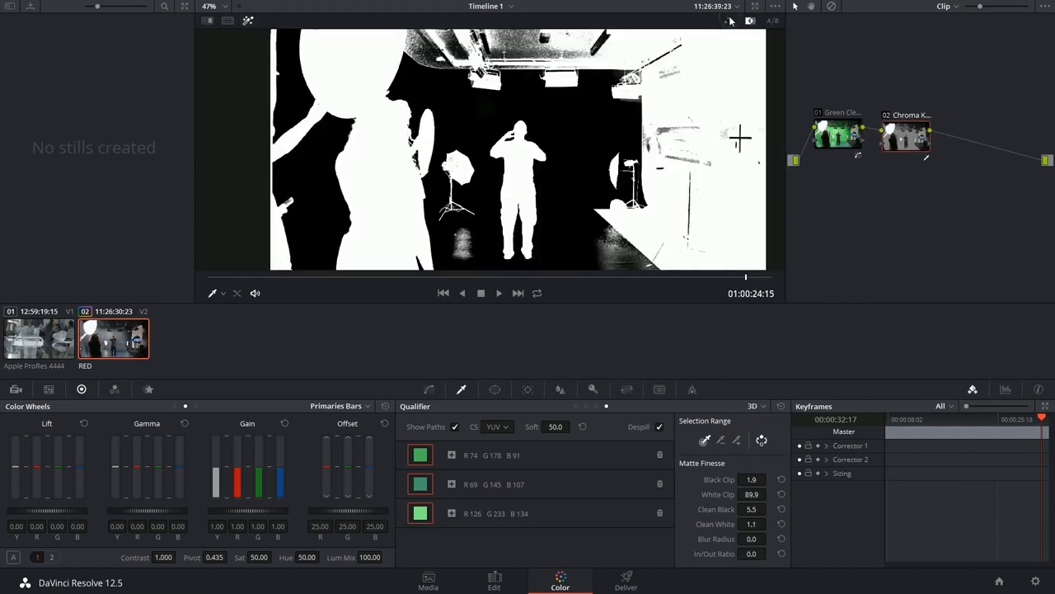
click(729, 21)
scroll(544, 222, up, 4)
click(659, 428)
scroll(612, 181, down, 2)
Draw a closed curve window around the man to exclude the crew and studio equipment from the key
click(494, 389)
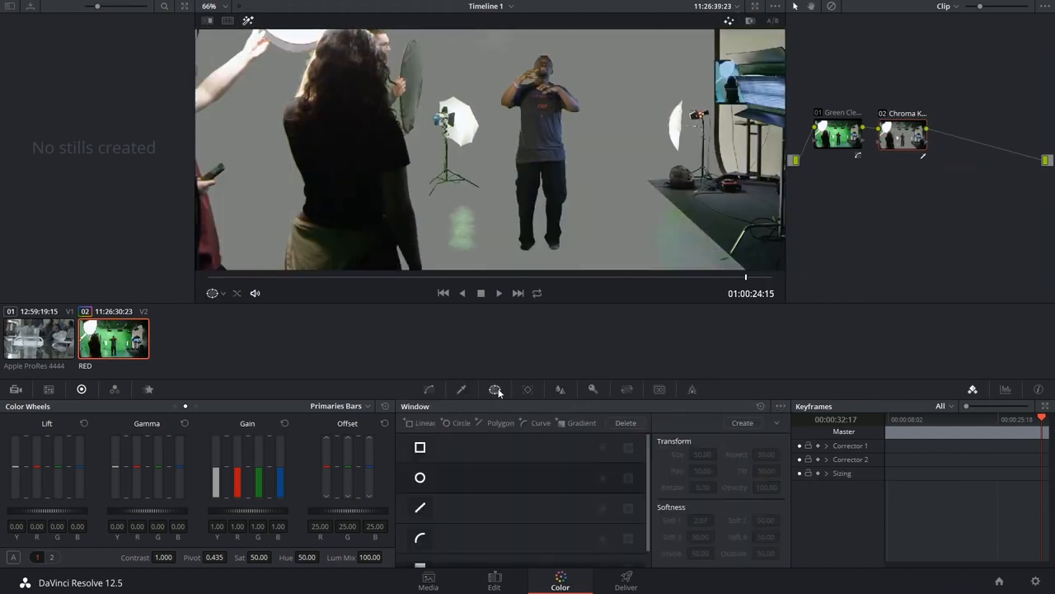
scroll(436, 512, down, 1)
click(419, 521)
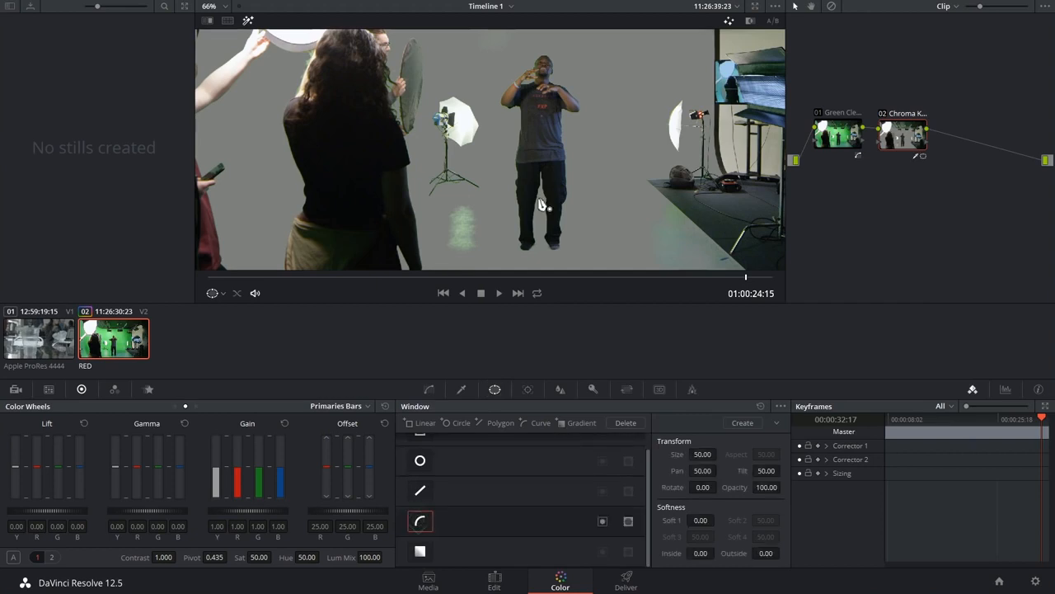
click(484, 99)
click(490, 169)
click(502, 253)
click(548, 262)
click(582, 258)
click(618, 168)
click(627, 46)
drag(598, 50, 596, 121)
click(604, 87)
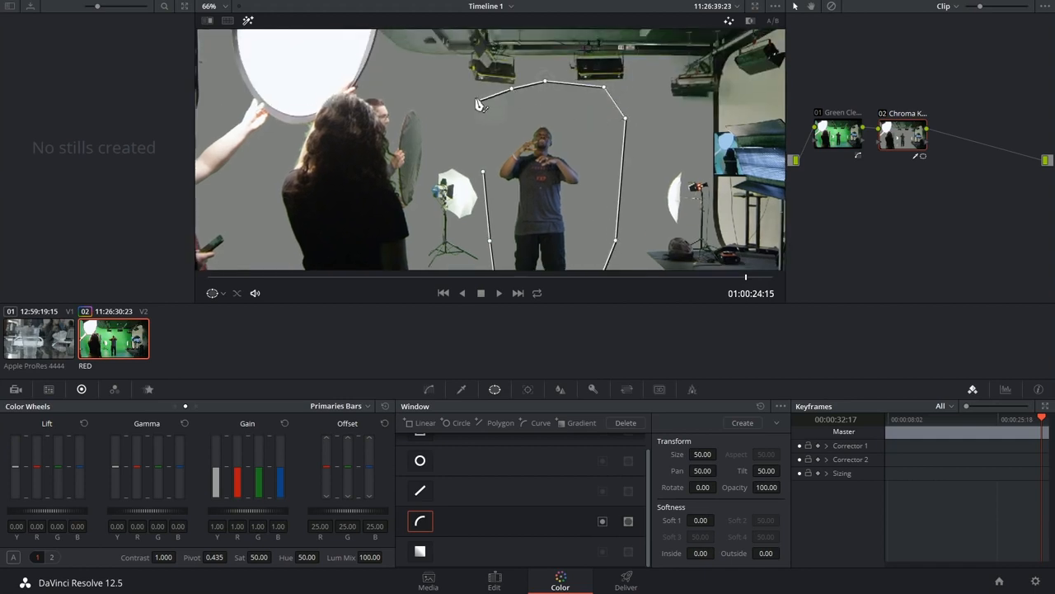
click(486, 103)
click(484, 173)
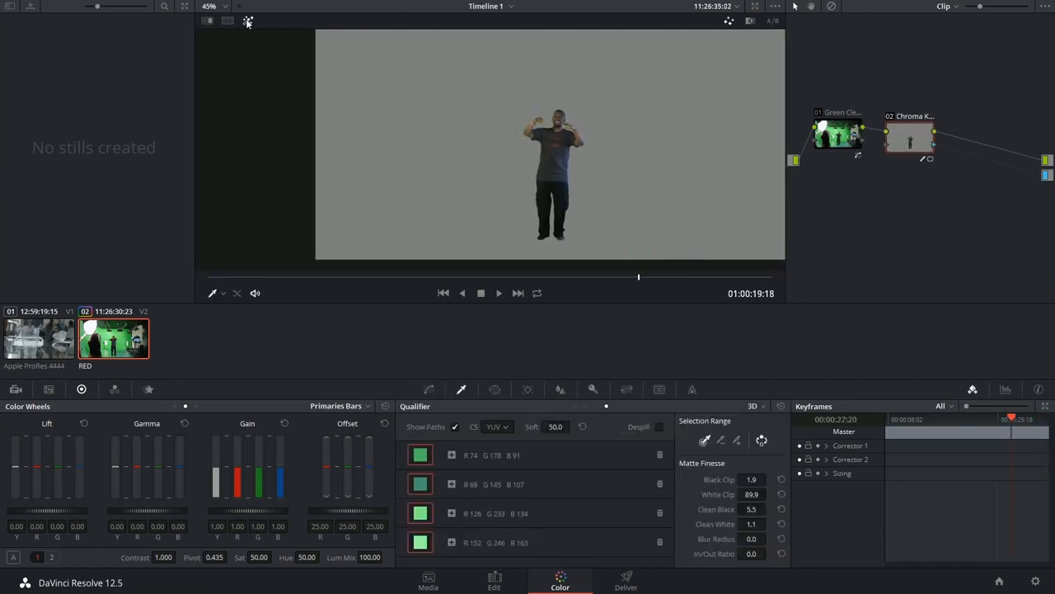
Turn off the highlight view and add an alpha output to the node graph
click(247, 21)
right_click(969, 201)
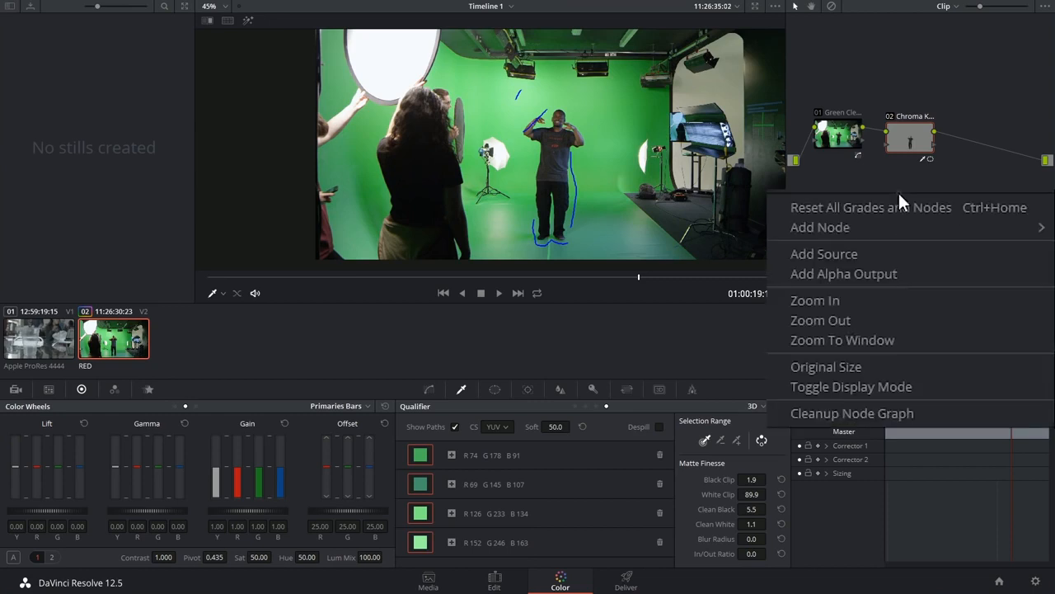
click(873, 273)
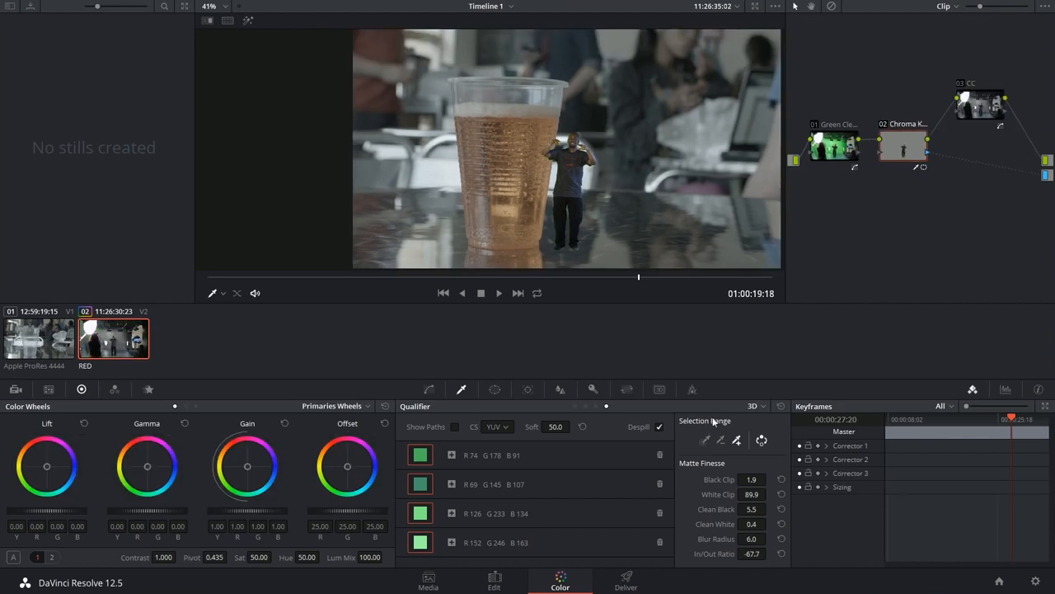
Set the clip's Input Sizing to Pan -253.500, Tilt -88.000 and Zoom 0.718, and show Edit Sizing at the timeline's start
click(627, 390)
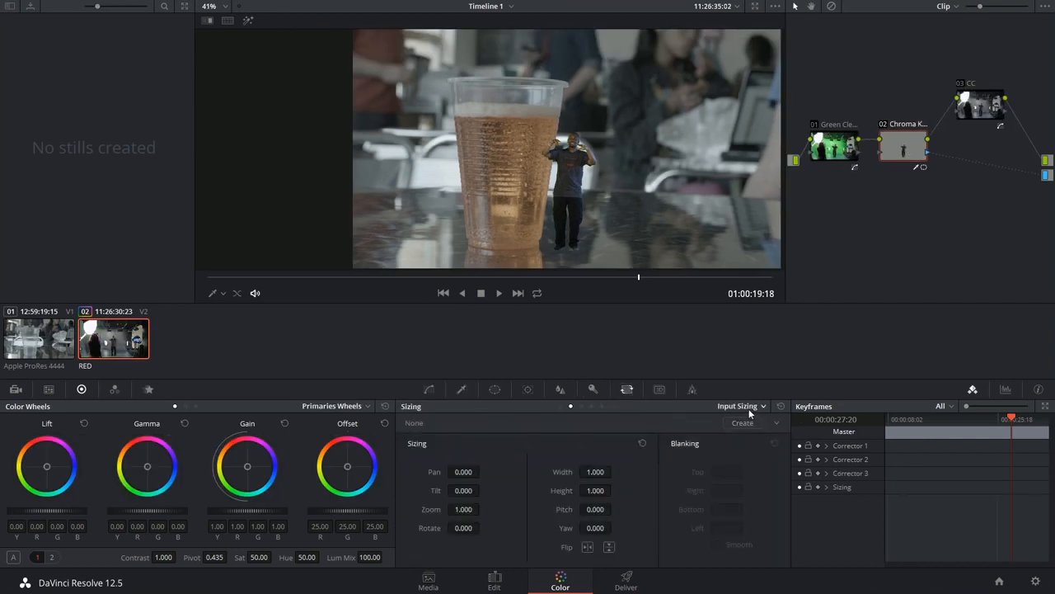
mouse_move(467, 474)
mouse_down()
mouse_move(454, 473)
mouse_move(489, 469)
mouse_move(466, 474)
mouse_move(476, 473)
mouse_up()
drag(467, 510, 457, 489)
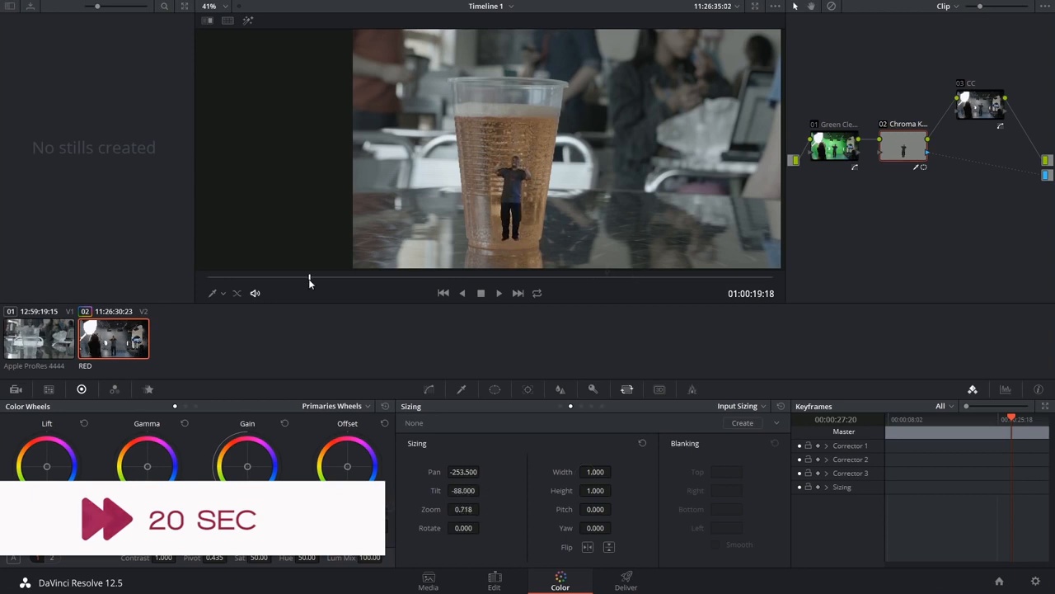
key(Home)
click(737, 406)
click(739, 419)
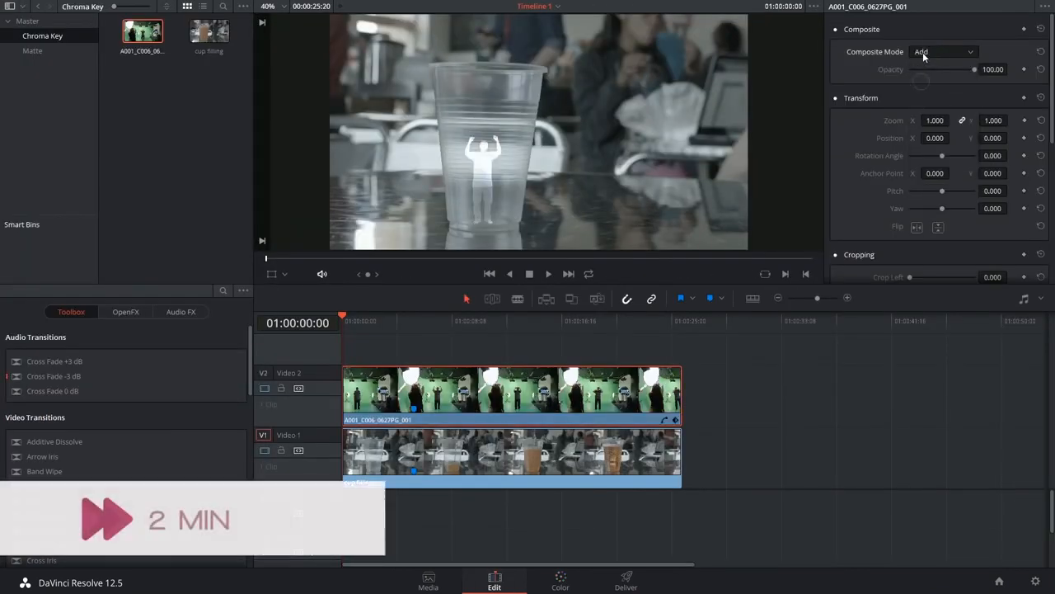
On the Edit page, choose another composite mode for the green-screen clip in place of Hard Mix
scroll(923, 56, down, 20)
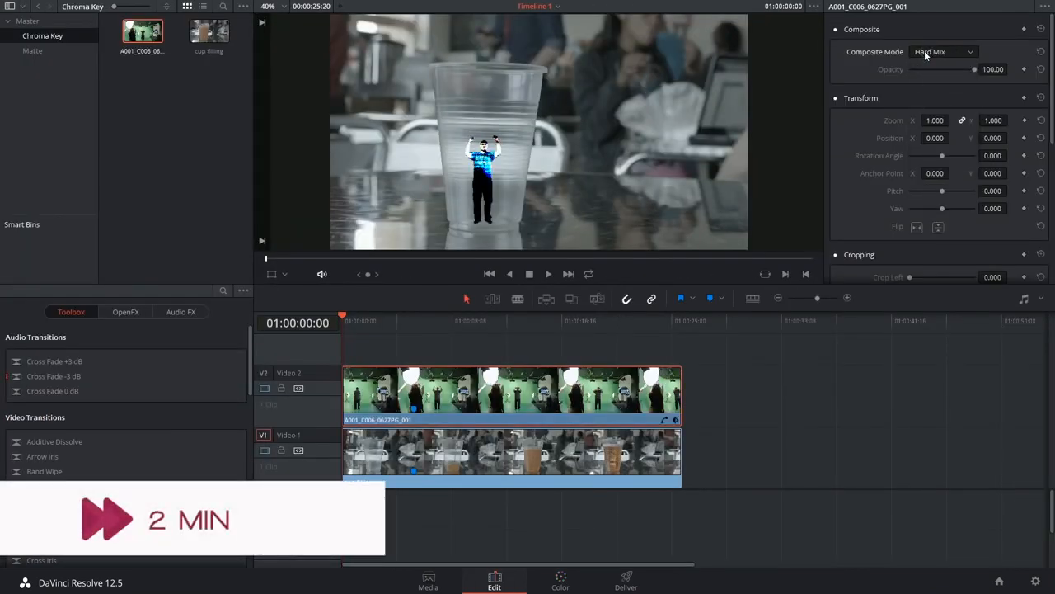
click(939, 53)
click(932, 164)
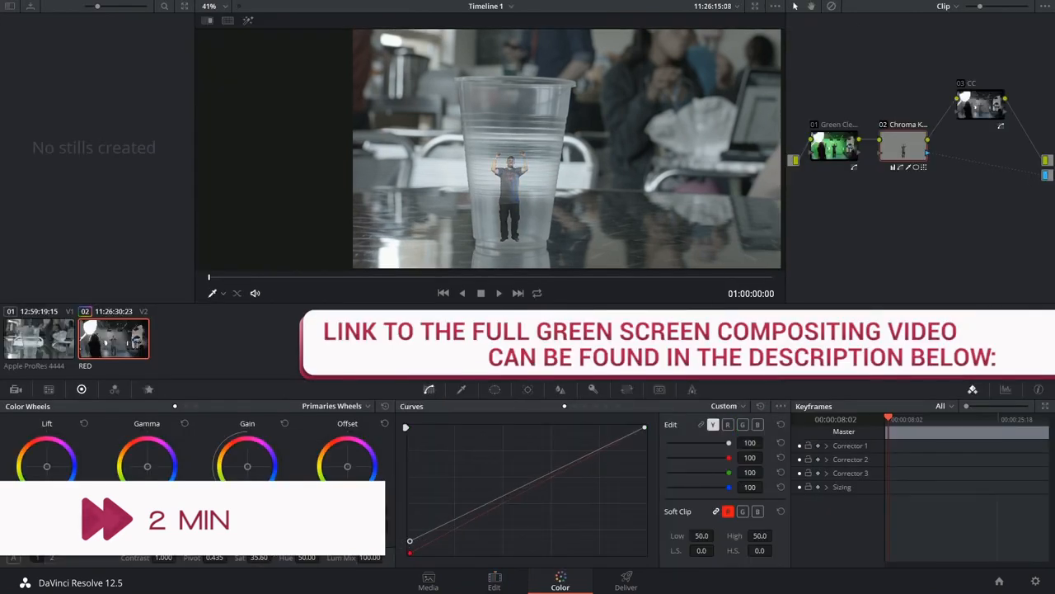
Set the CC node's blur radius to 0.54, and the Chroma Key matte's Blur Radius to 23.1 and In/Out Ratio to -53.0
click(560, 389)
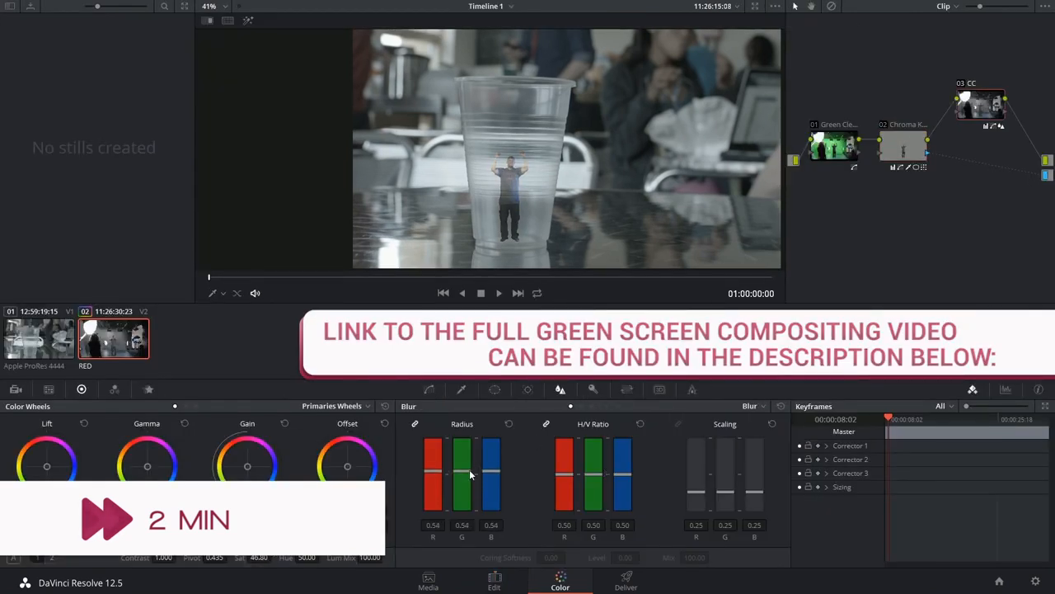
click(461, 389)
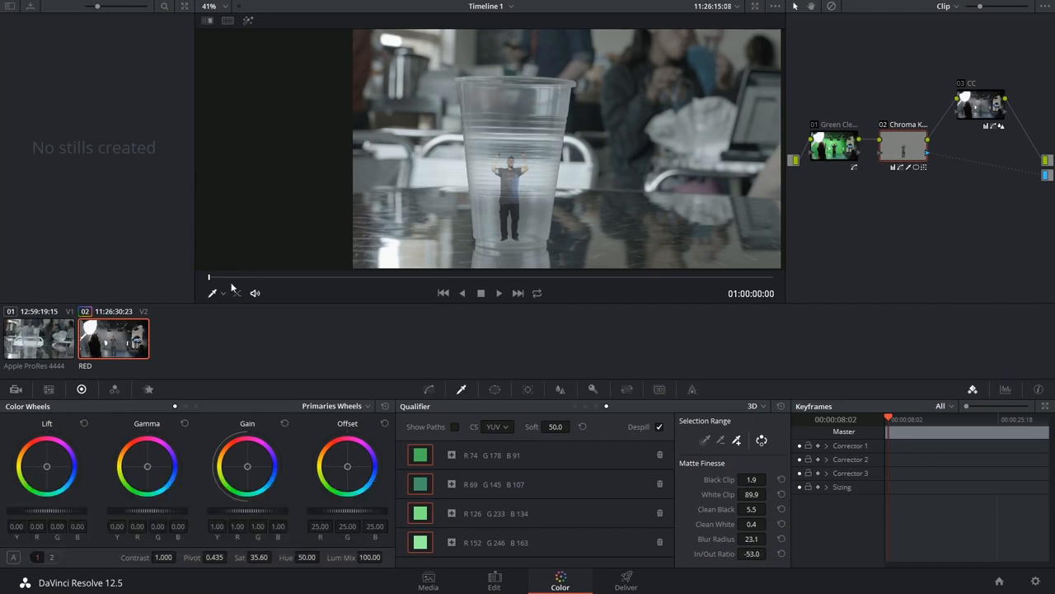